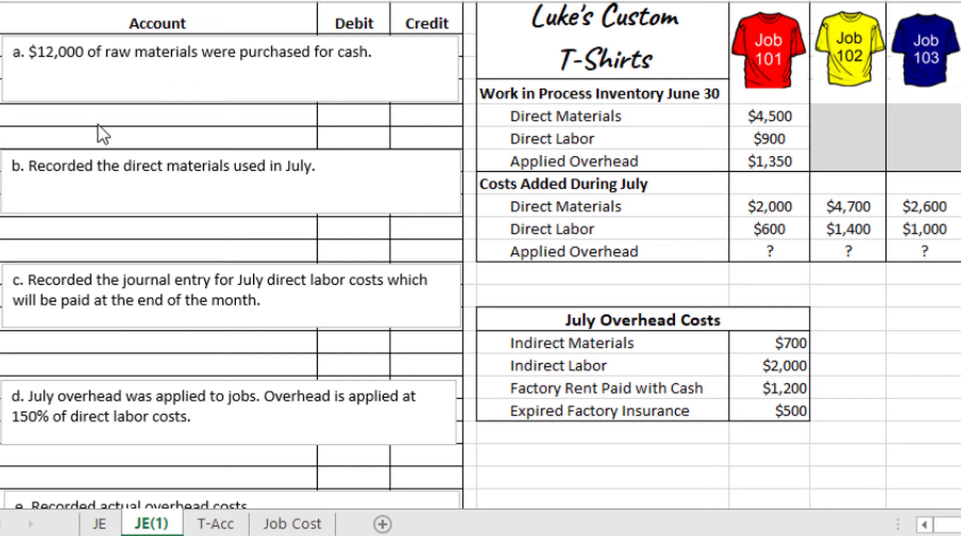
Enter the debit line of entry a as Raw Materials Inventory for 12,000
left_click(121, 110)
type("Raw Materials Inventory")
key("Tab")
type("12,000")
key("Return")
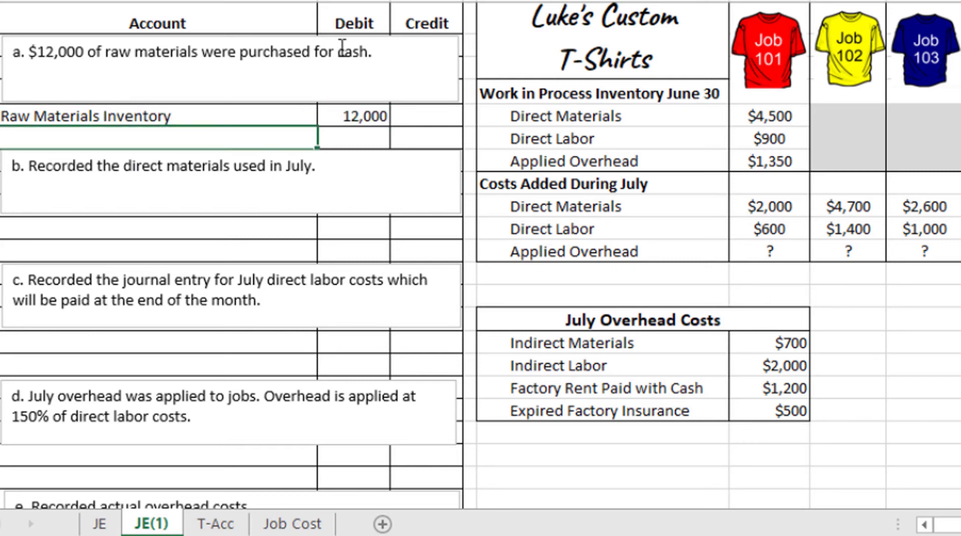
Complete entry a with a 12,000 credit to Cash on the line below the debit
type("Cas")
key("Tab")
key("Tab")
type("1")
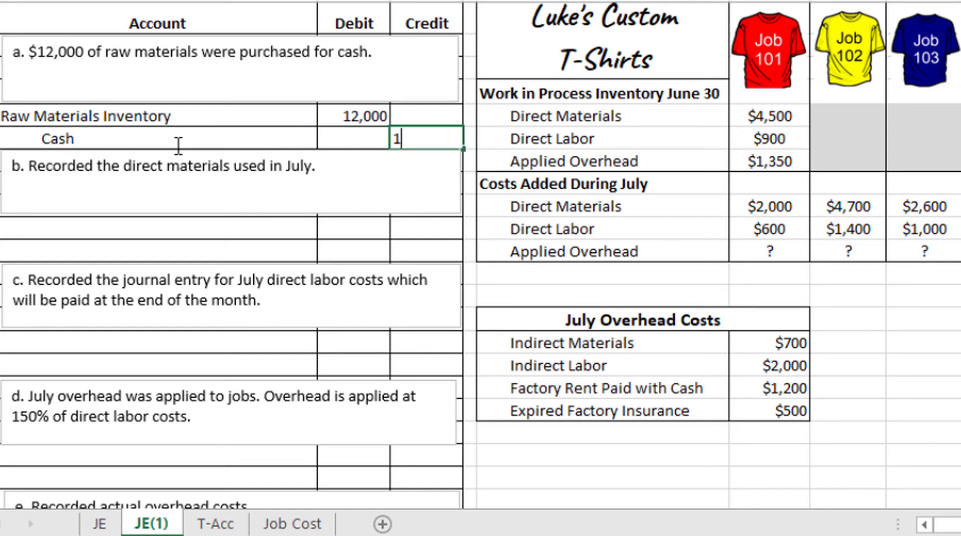
type("2,000")
key("Return")
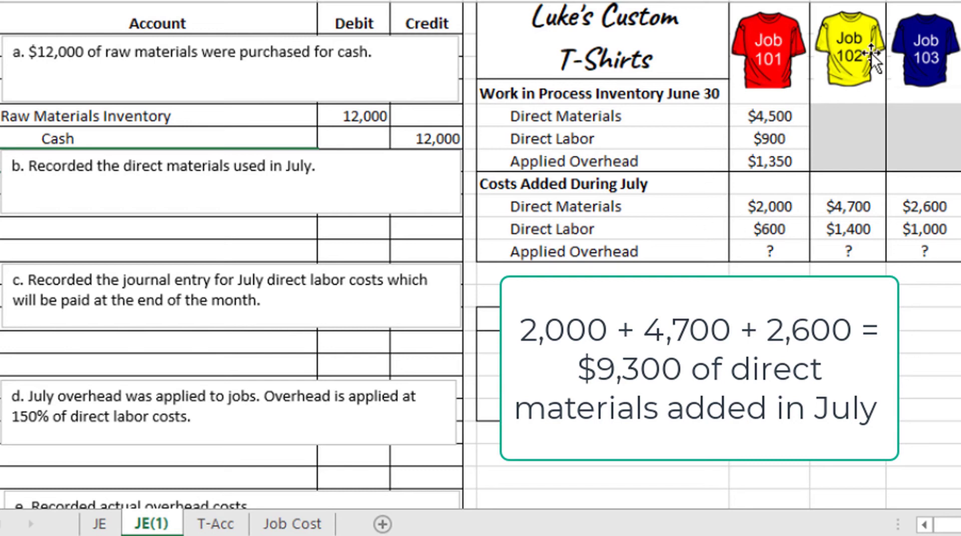
Record the direct materials used in entry b as a 9,300 debit to Work in Process Inventory
left_click(135, 225)
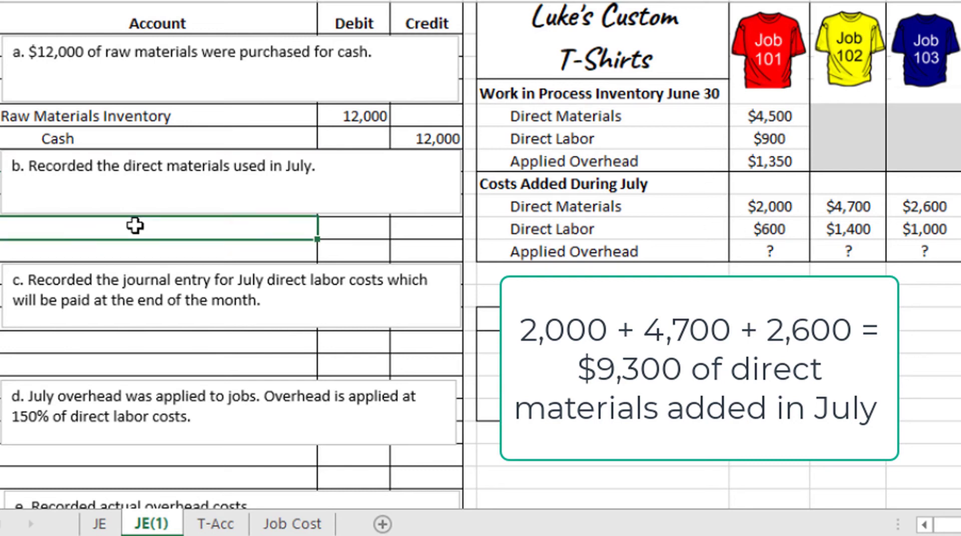
type("Work in P")
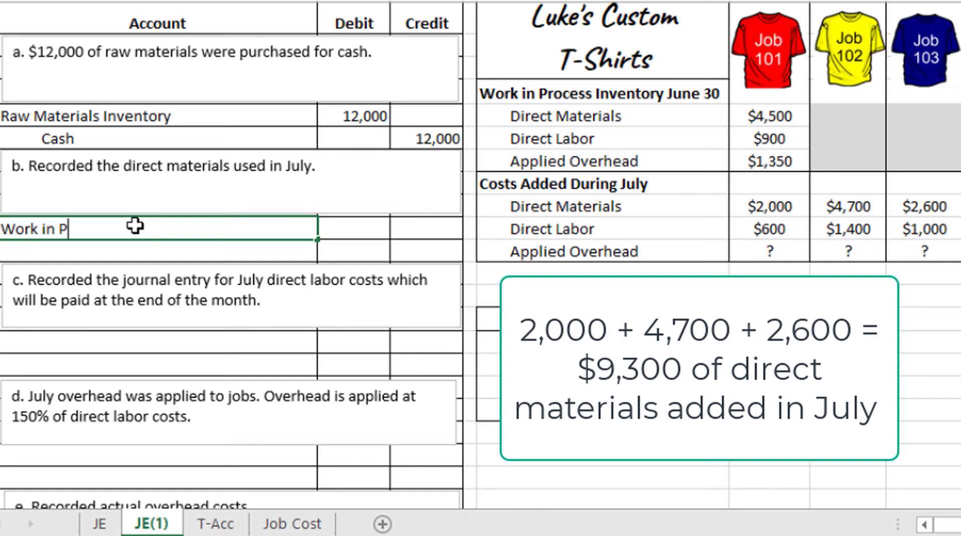
type("rocess Inventory")
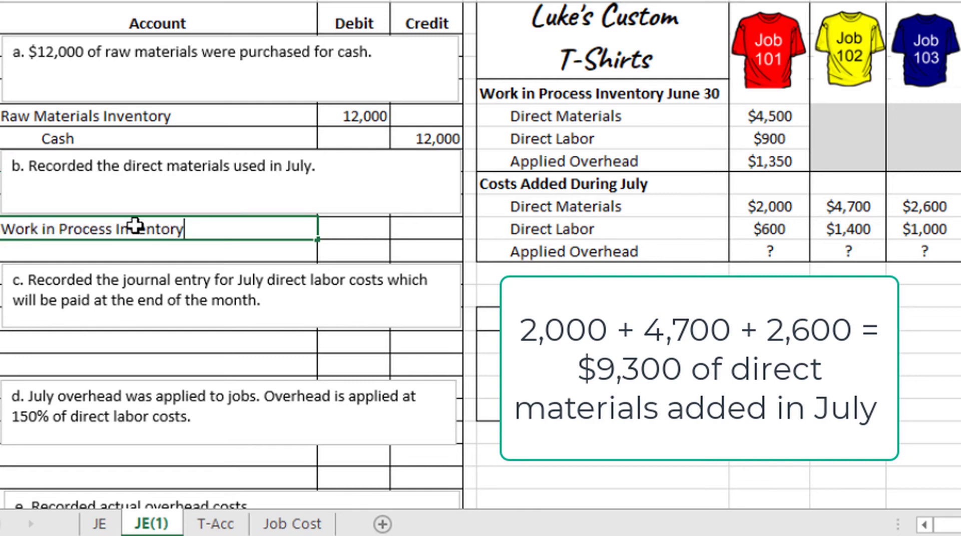
key("Tab")
type("9,300")
key("Return")
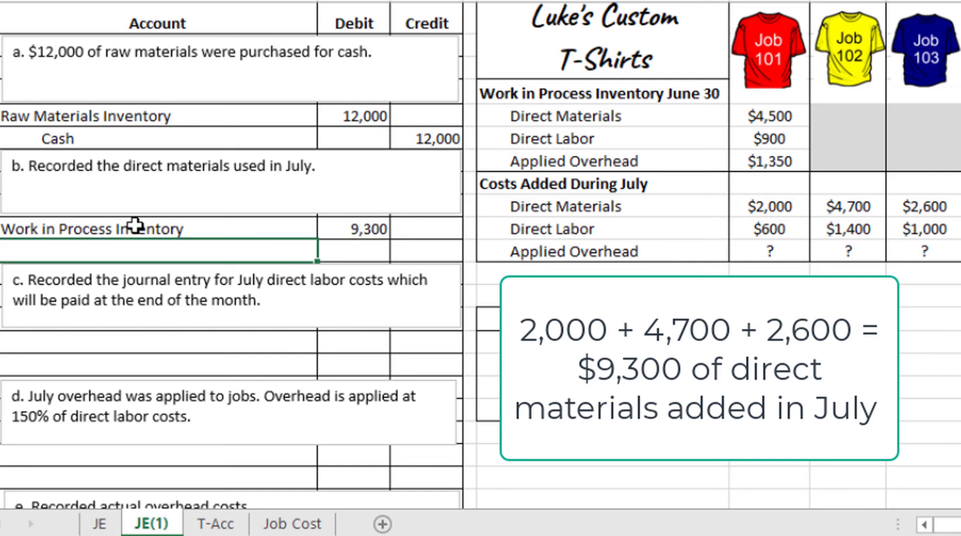
Complete entry b with a 9,300 credit to Raw Materials Inventory
type("Raw Materials ")
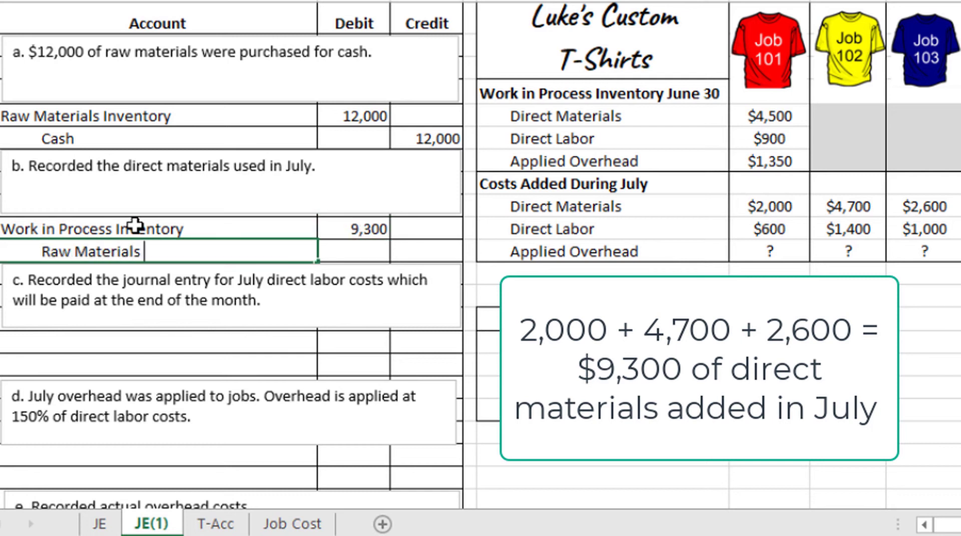
type("Inventory")
key("Tab")
key("Tab")
type("9")
type("30")
key("Return")
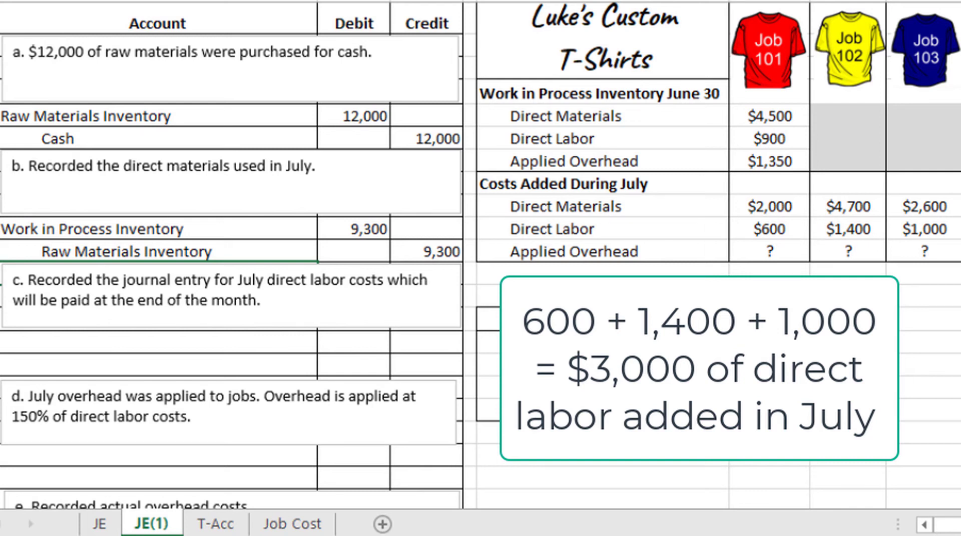
Record July direct labor in entry c as a 3,000 debit to Work in Process Inventory
left_click(168, 338)
type("Work P")
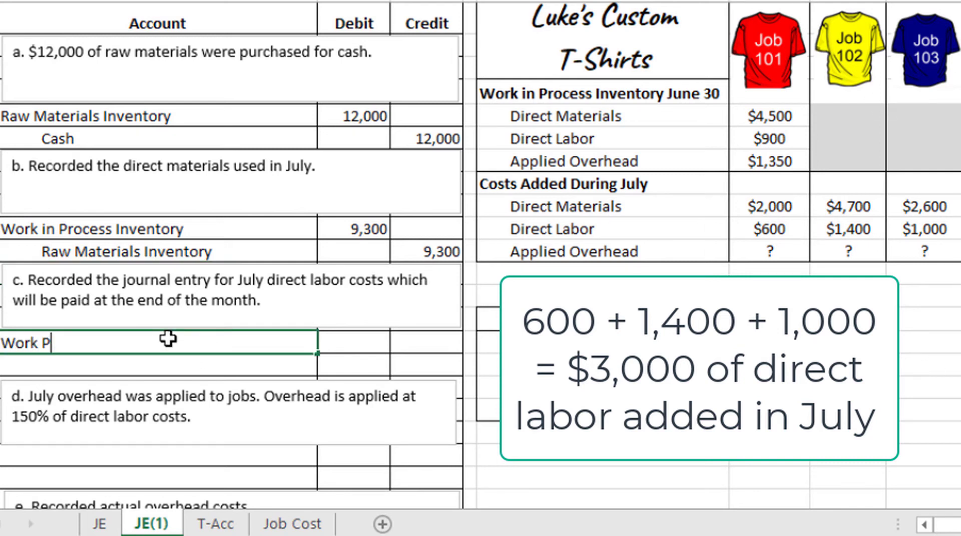
type("in Process Inventory")
key("Tab")
type("3,000")
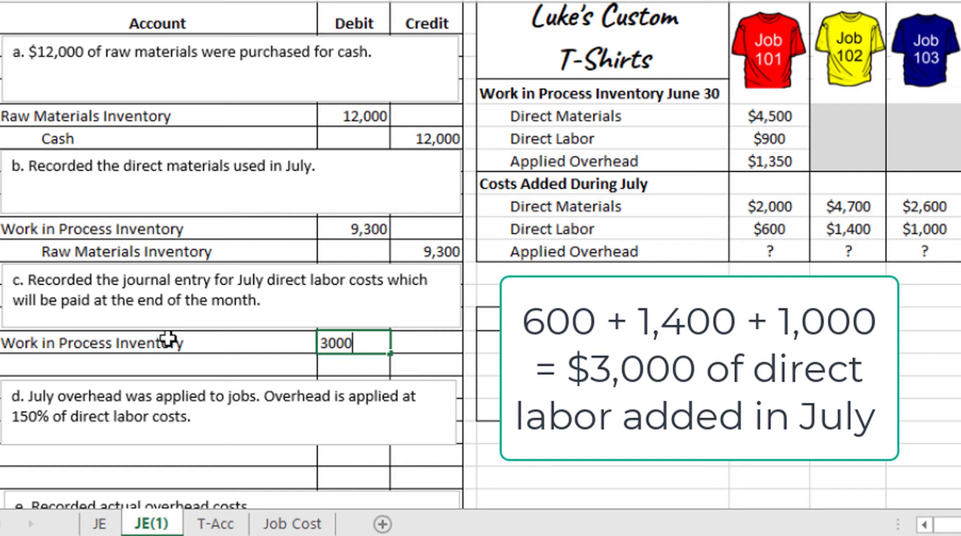
key("Return")
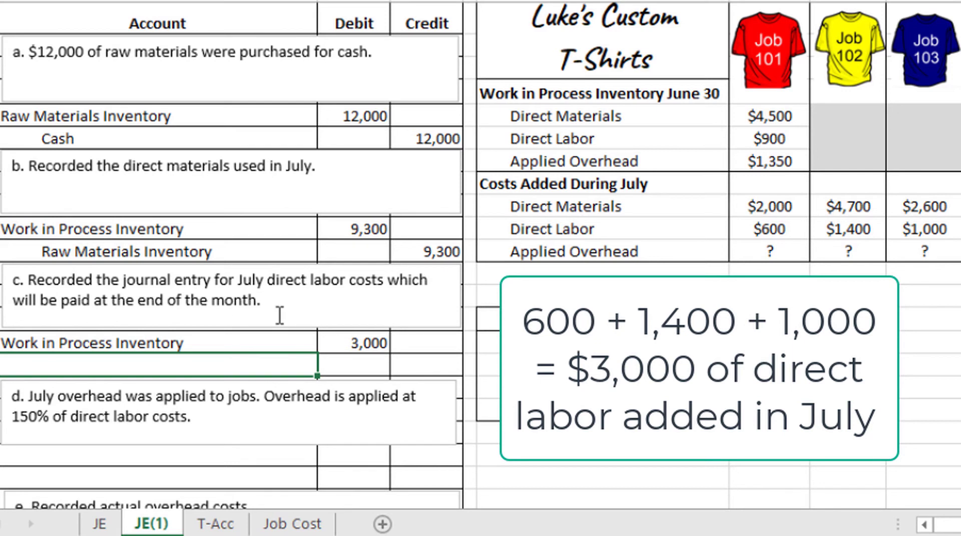
Complete entry c with a 3,000 credit to Factory Wages Payable
type("Factory Wages Payable")
key("Tab")
key("Tab")
type("3,00")
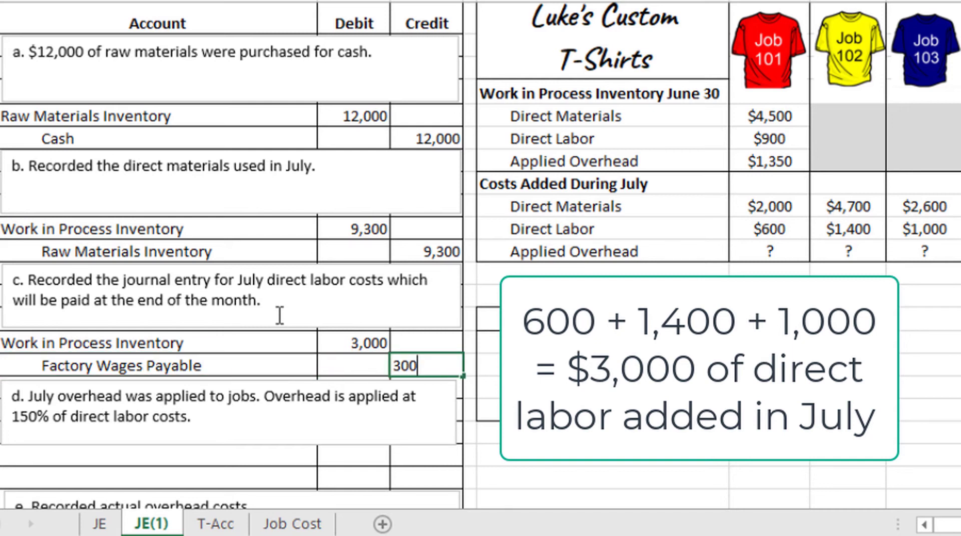
type("0")
key("Return")
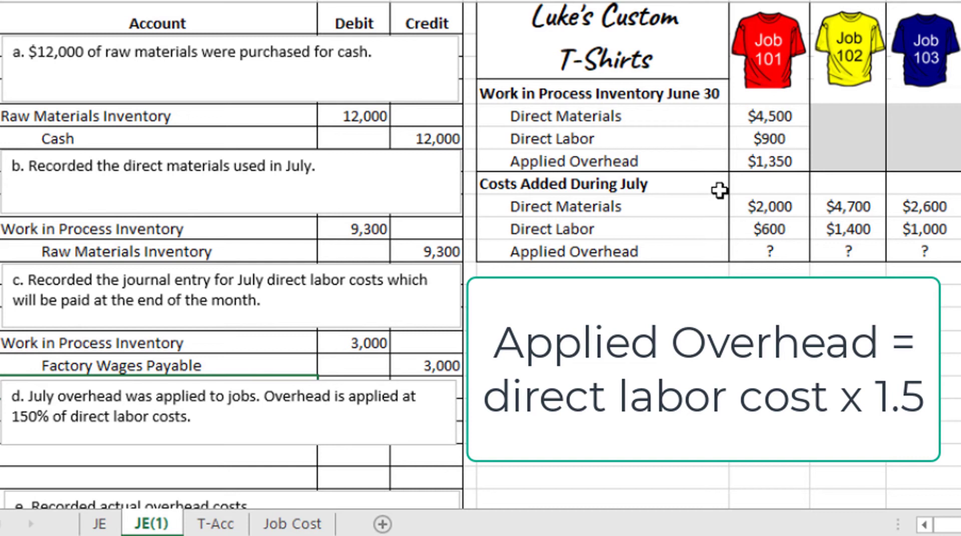
Calculate Job 101's July applied overhead from its direct labor cost with the formula =G11*1.5
left_click_drag(758, 228, 932, 229)
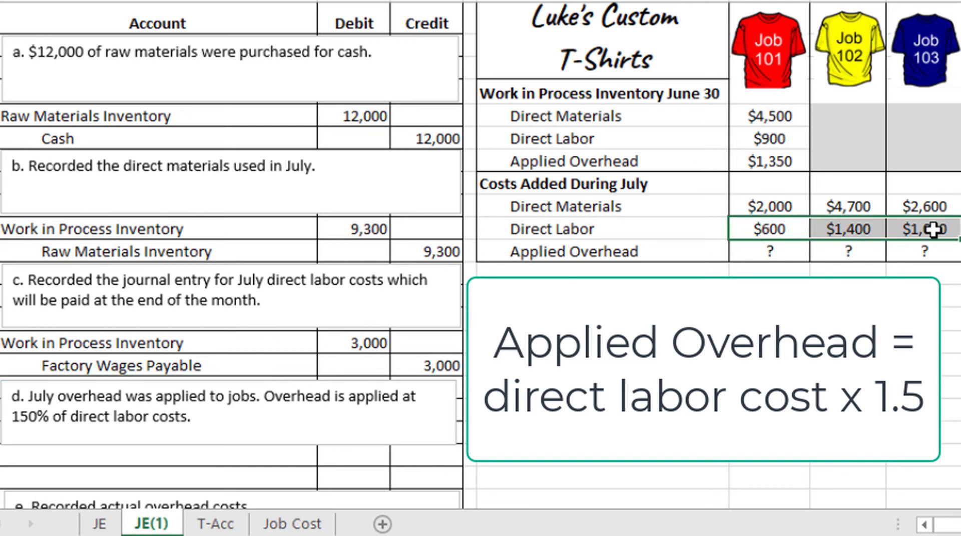
left_click(788, 251)
left_click_drag(797, 250, 884, 252)
left_click(786, 248)
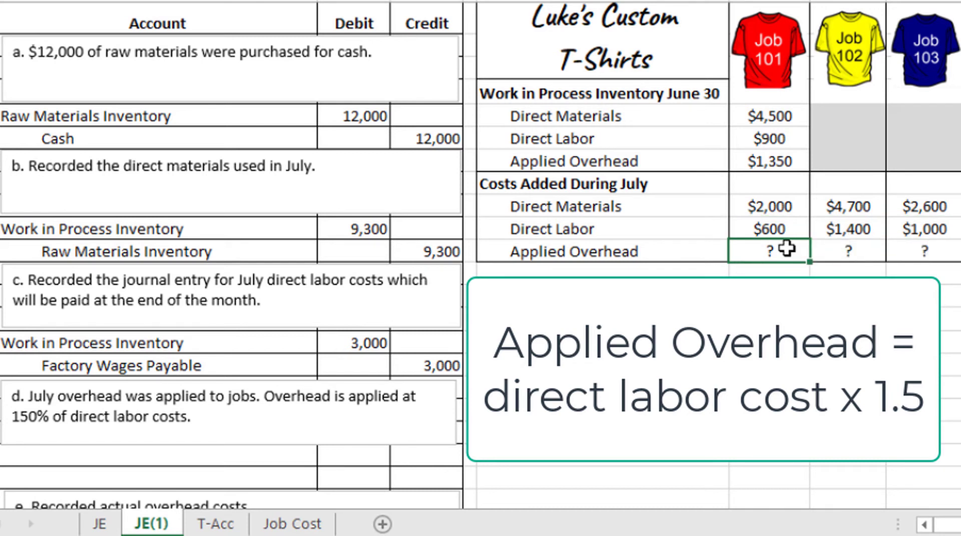
type("=")
key("Up")
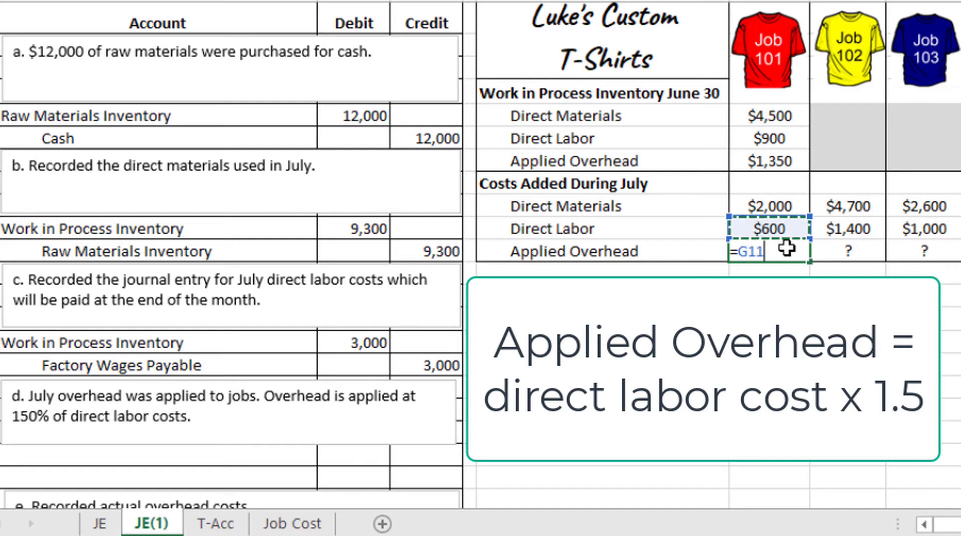
type("*1.5")
key("Return")
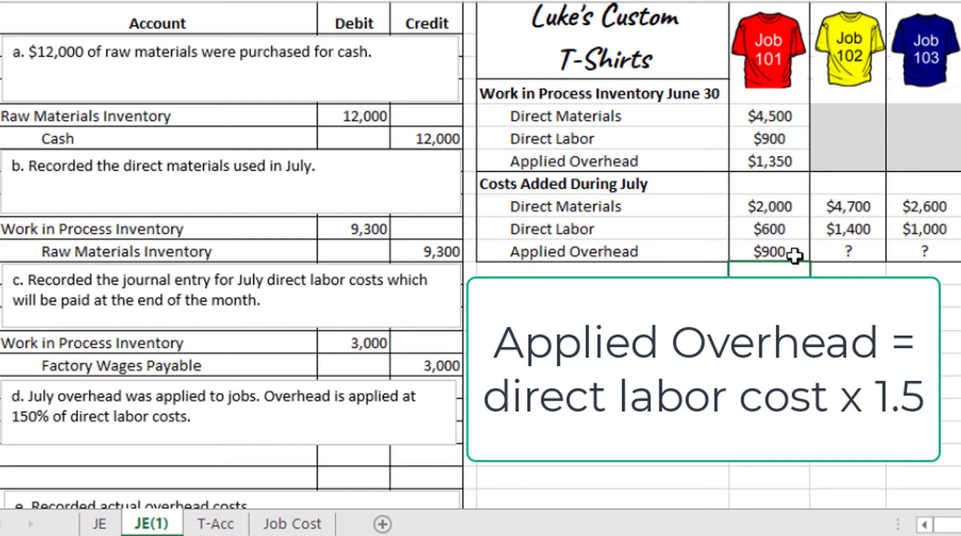
Calculate Job 102's July applied overhead from its direct labor cost with the formula =H11*1.5
left_click(868, 251)
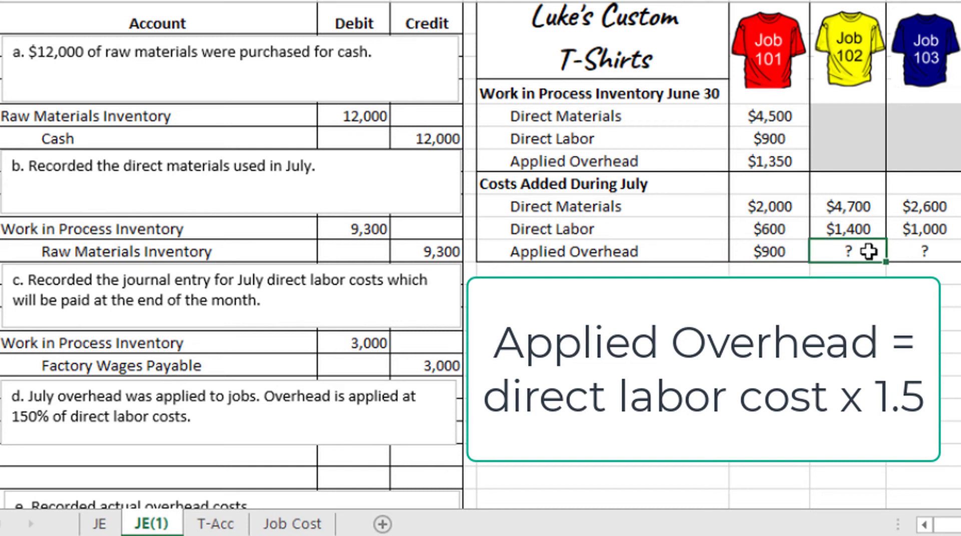
type("=")
key("Up")
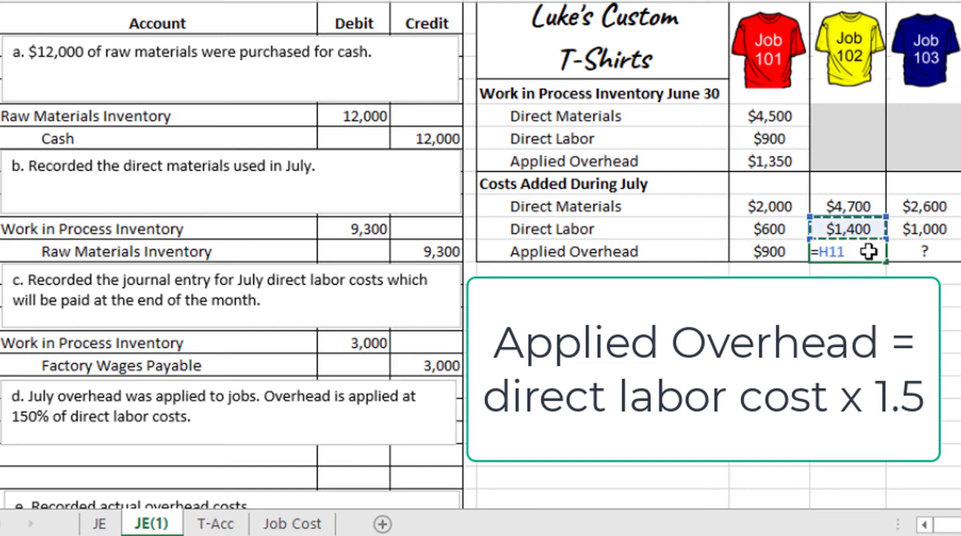
type("*1.5")
key("Return")
Calculate Job 103's July applied overhead from its direct labor cost with the formula =I11*1.5
left_click(868, 252)
left_click(931, 251)
type("=")
key("Up")
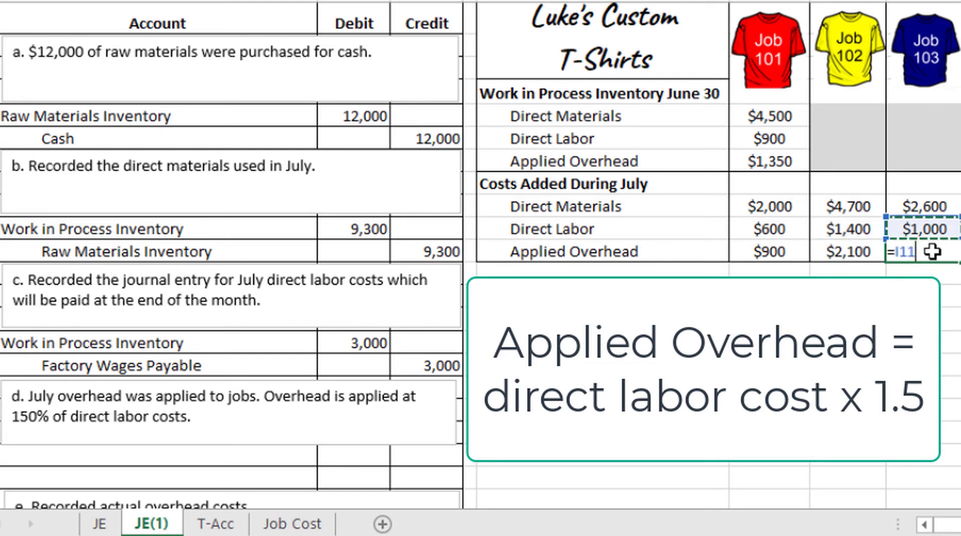
type("*1.5")
key("Return")
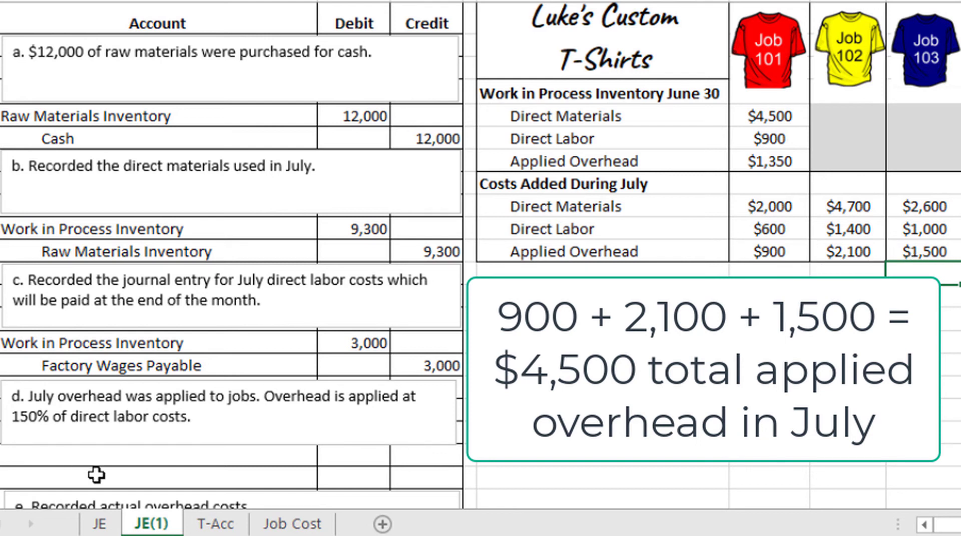
Record the overhead applied to jobs in entry d as a 4,500 debit to Work In Process Inventory
left_click(107, 456)
type("Work In Process Inventory")
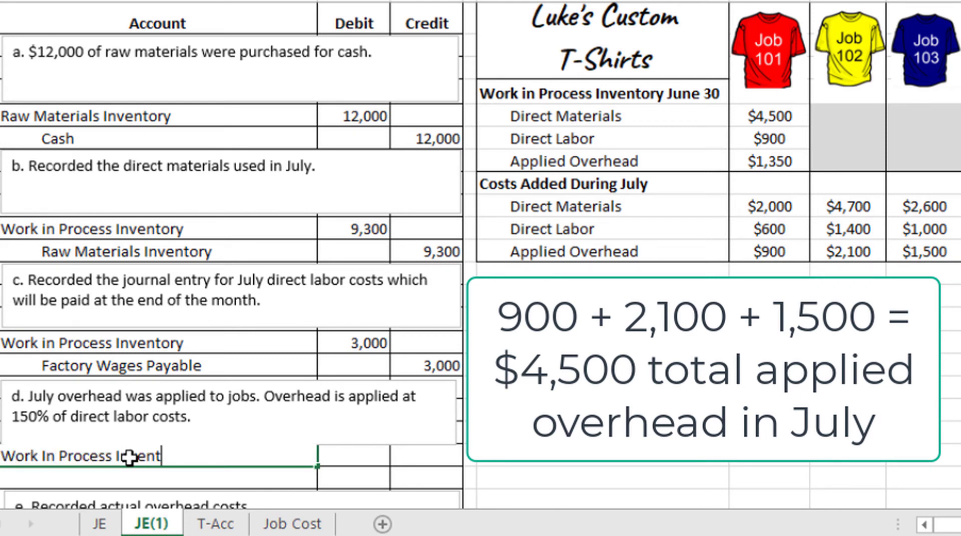
key("Tab")
type("4500")
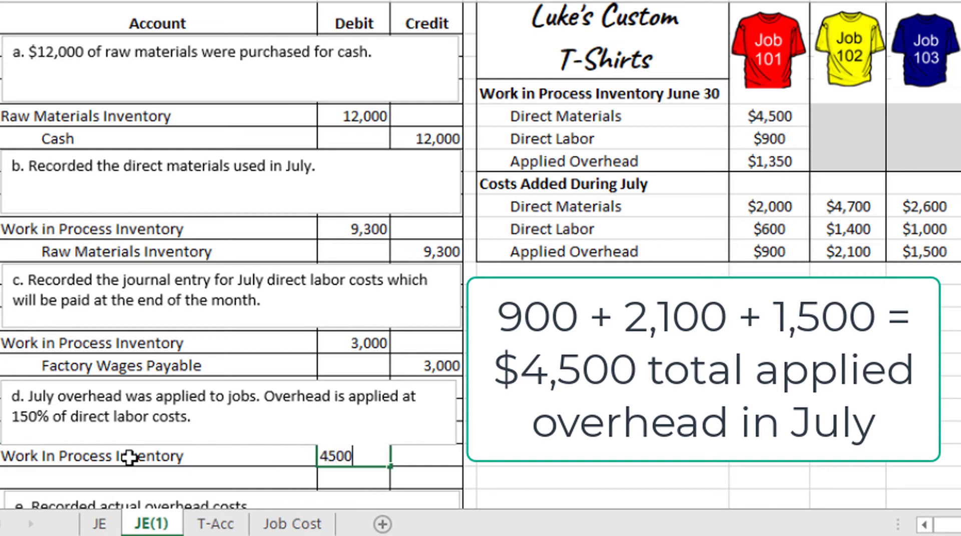
key("Return")
Complete entry d with a 4,500 credit to Factory Overhead
type("Factory Overhead")
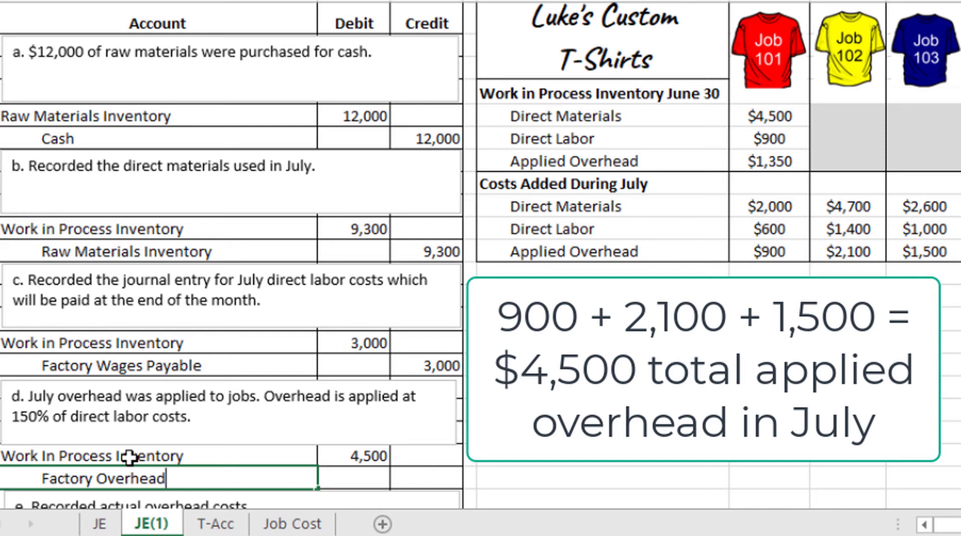
key("Tab")
key("Tab")
type("4500")
key("Return")
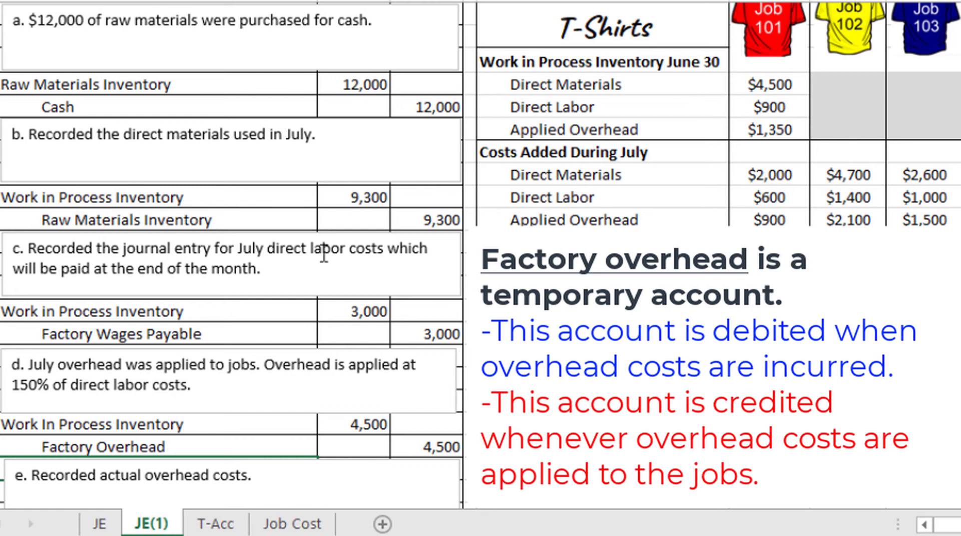
Enter Factory Overhead as the debit account on the first line of entry e, actual overhead costs
scroll(294, 264, "down", 3)
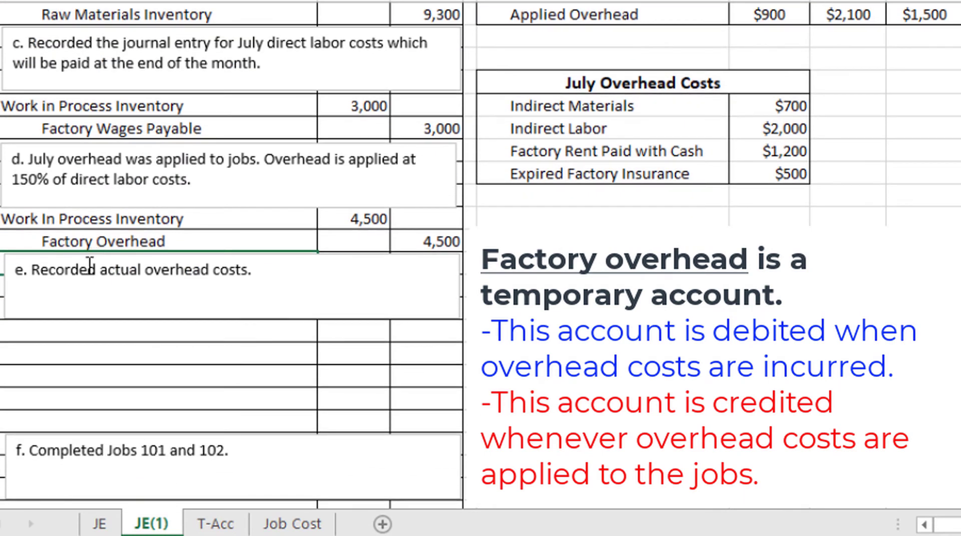
scroll(230, 260, "up", 1)
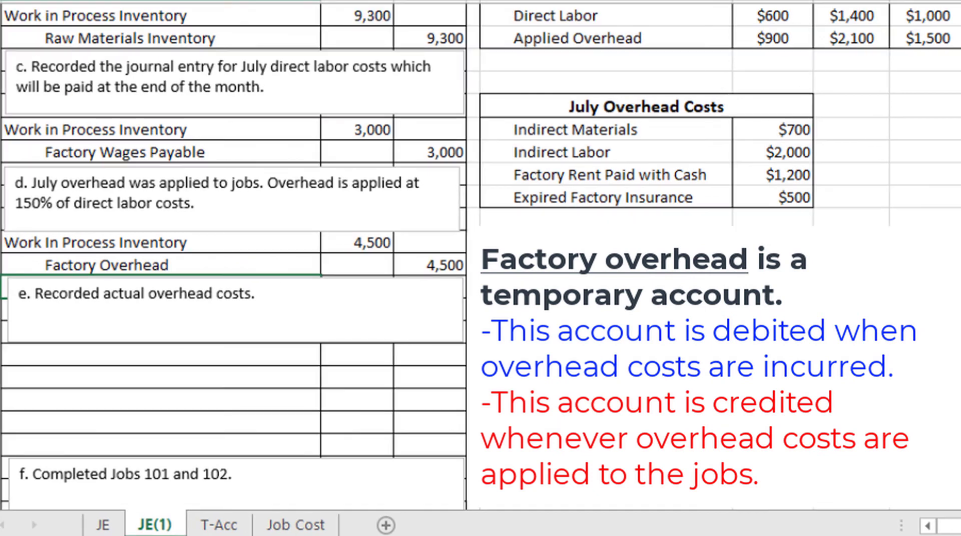
left_click(152, 353)
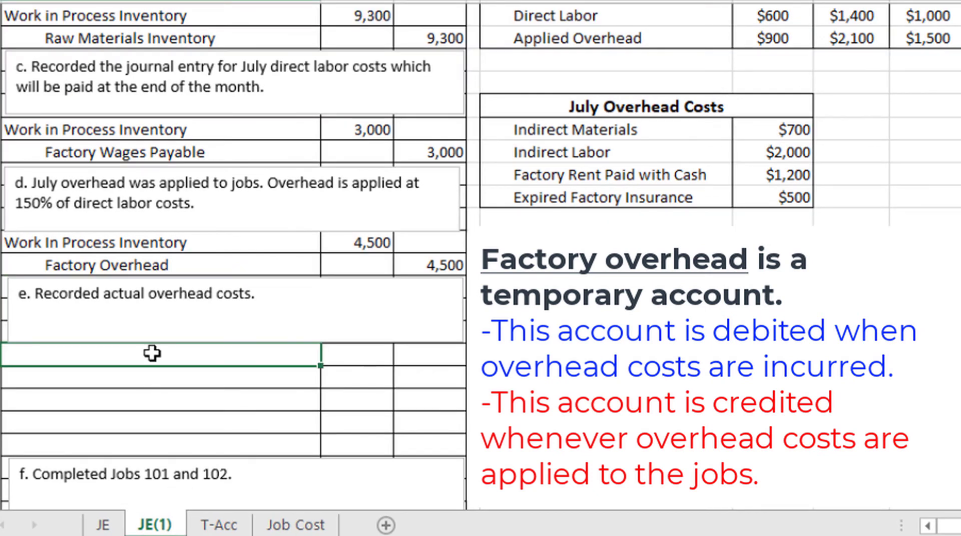
type("Factory Ov")
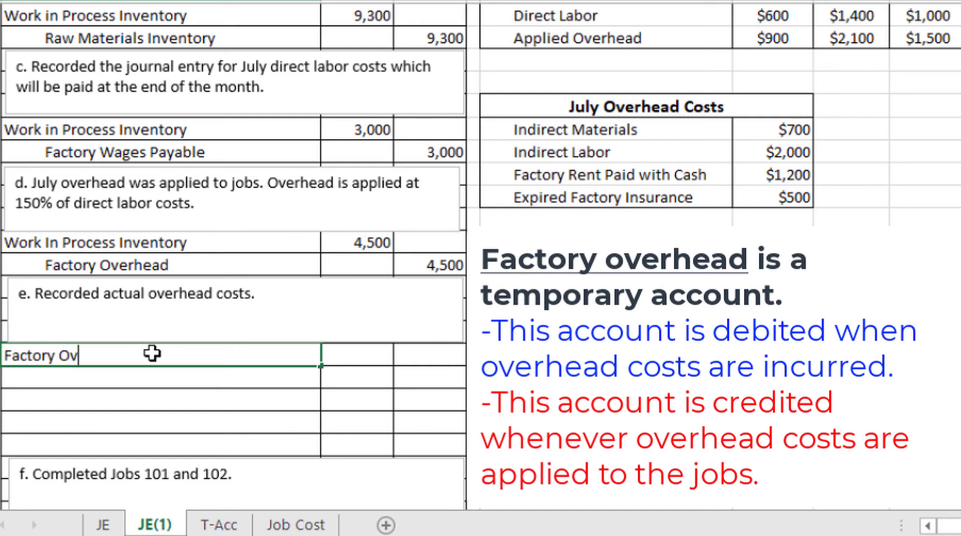
type("erhead")
key("Tab")
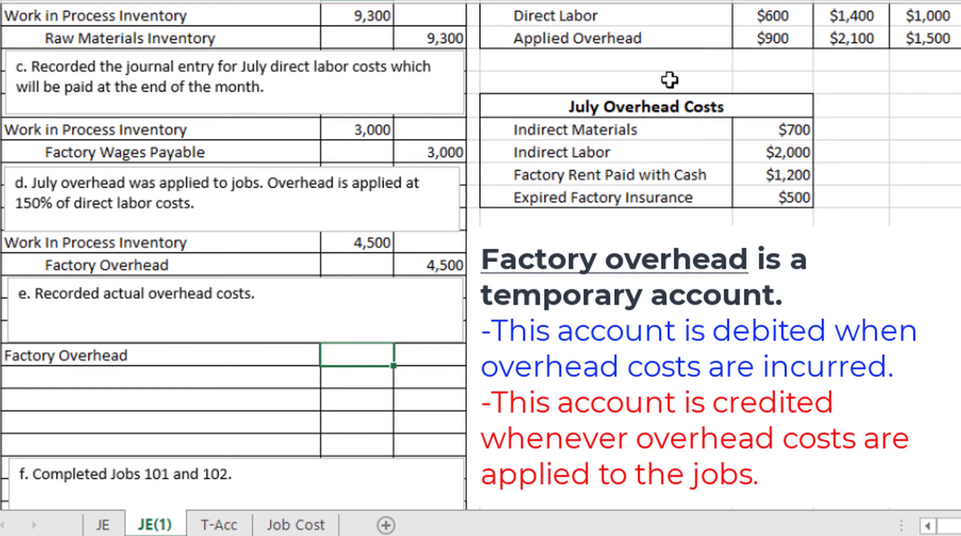
Add up the four July overhead costs and set the Factory Overhead debit in entry e to 4,400
left_click(789, 127)
left_click(772, 152)
left_click(806, 175)
left_click(789, 196)
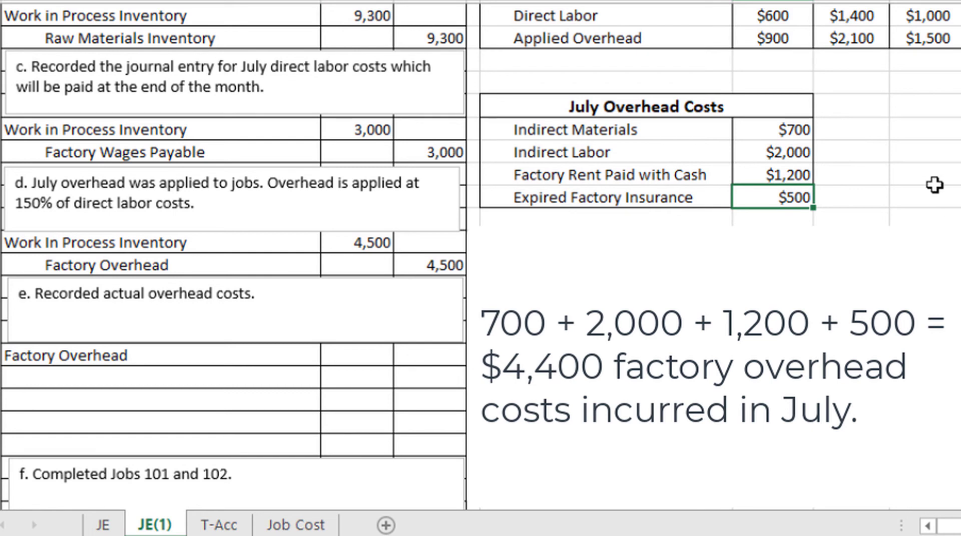
left_click(359, 357)
left_click(358, 357)
type("4000")
key("BackSpace")
key("BackSpace")
type("00")
key("Return")
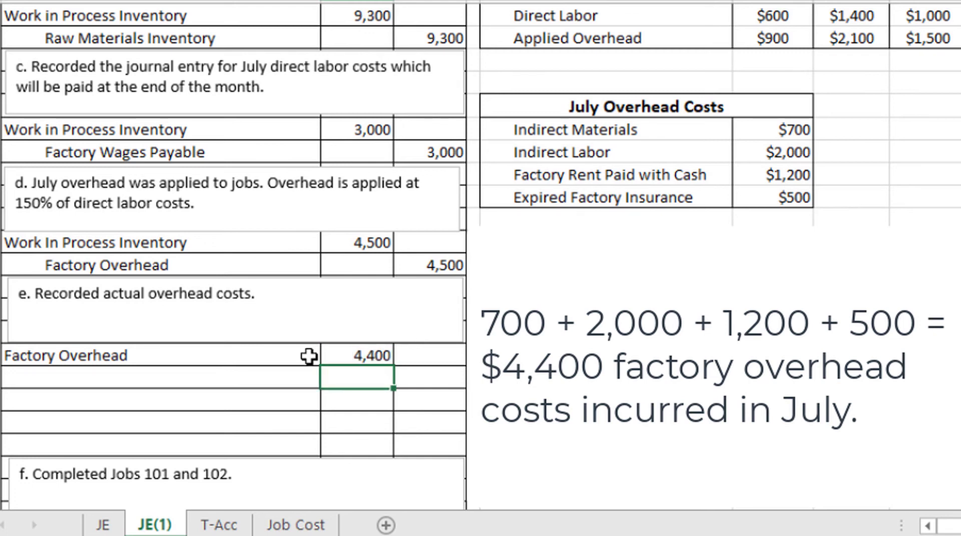
Record the indirect materials in entry e as a 700 credit to Raw Materials Inventory
left_click(630, 132)
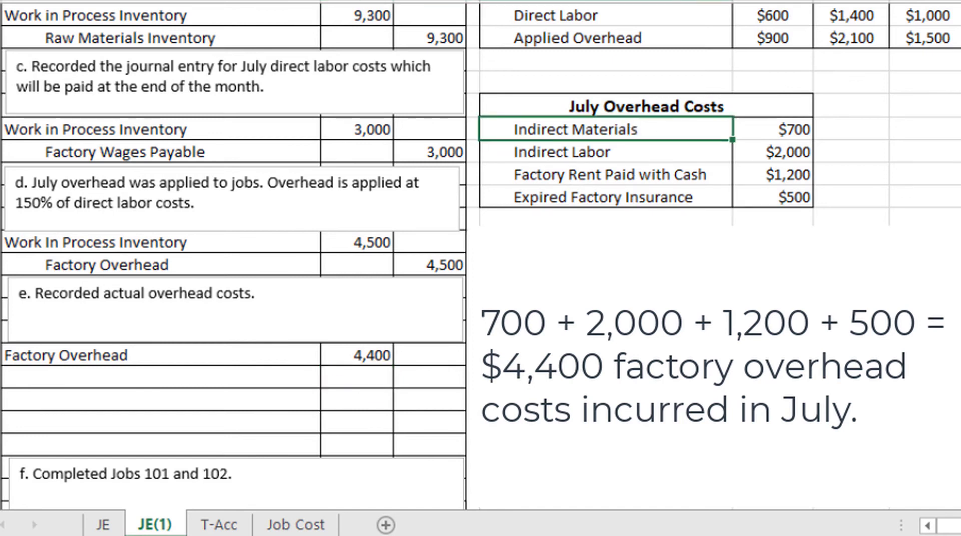
left_click(289, 380)
type("Raw Materials I nventory")
key("Tab")
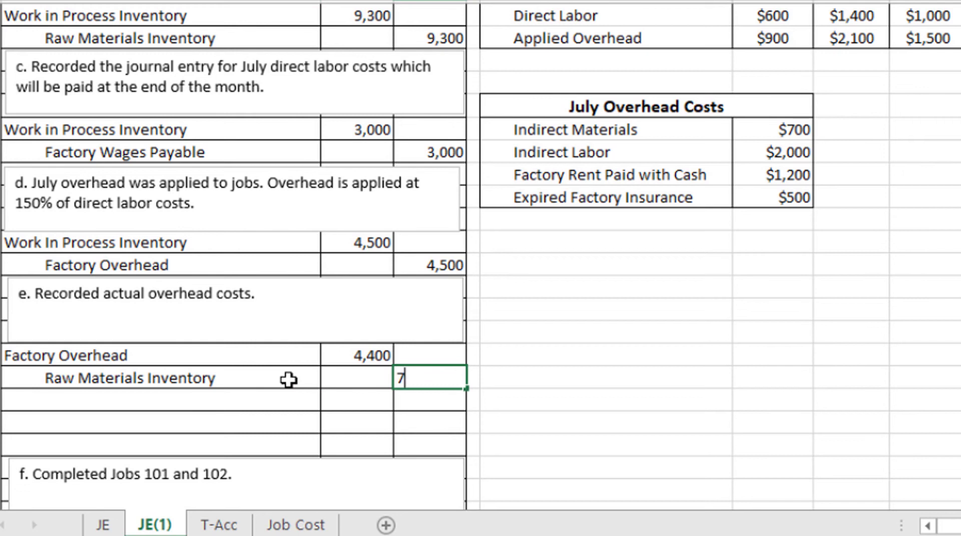
key("Return")
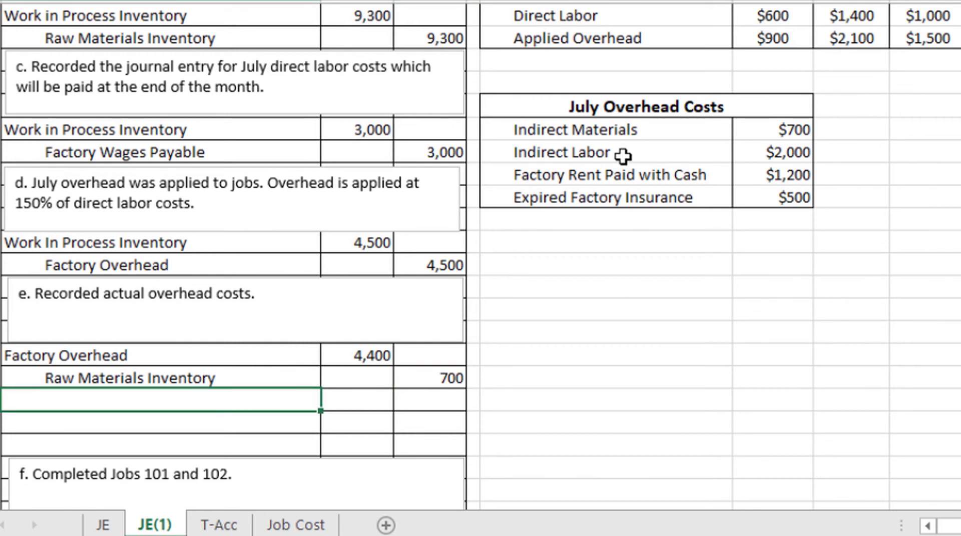
Record the indirect labor in entry e as a 2,000 credit to Factory Wages Payable
type("Factory Wages Payabl")
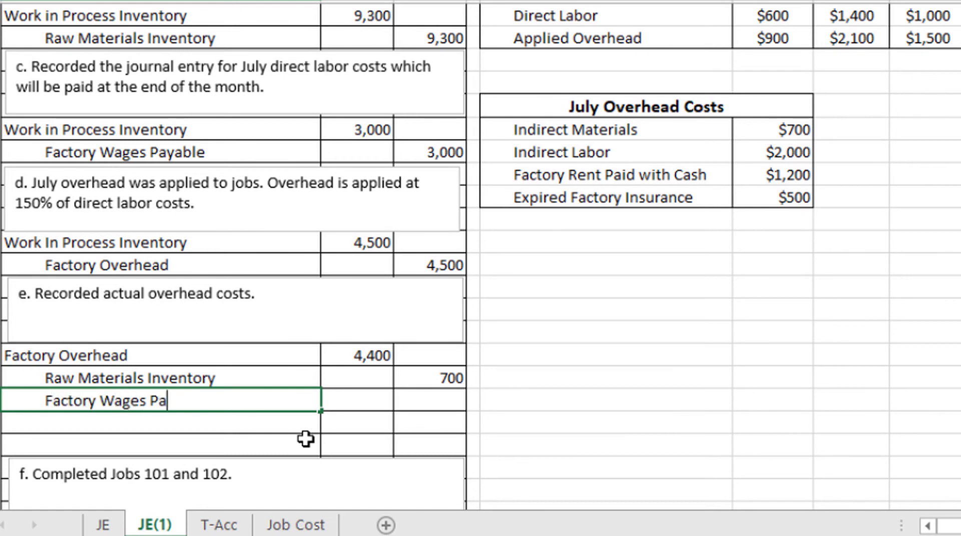
key("Tab")
key("Tab")
type("2,000")
key("Return")
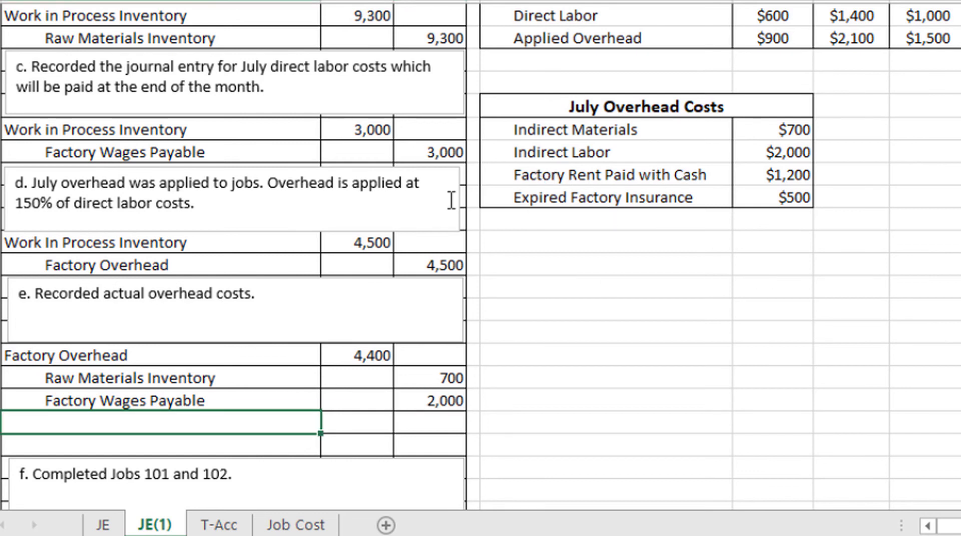
Complete entry e with a 1,200 credit to Cash for factory rent and a 500 credit to Prepaid Insurance
type("Cash")
key("Tab")
key("Tab")
type("1,200")
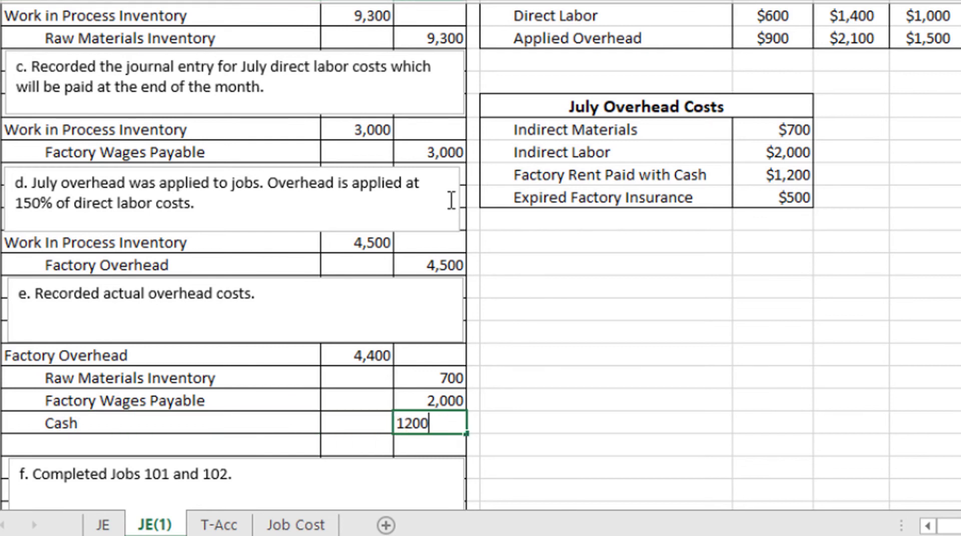
key("Return")
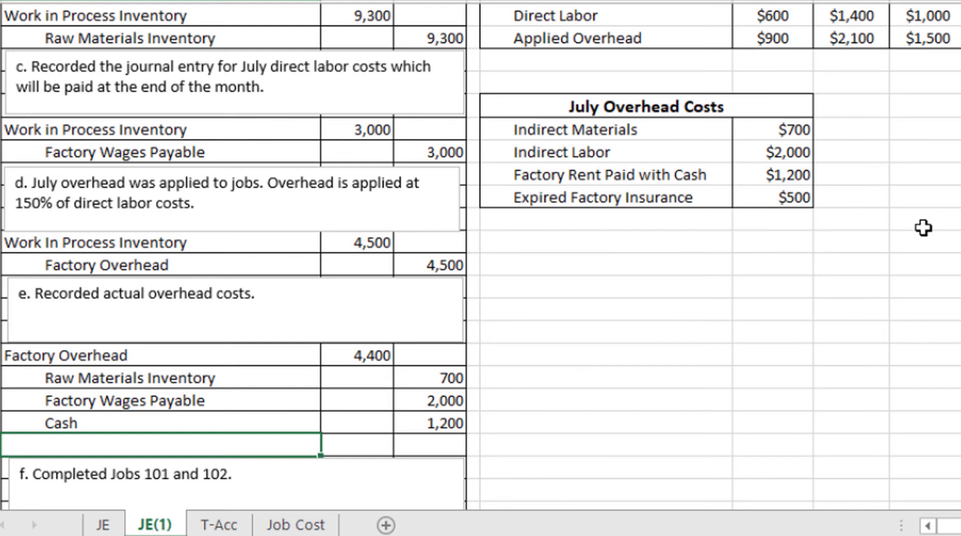
type("Prep")
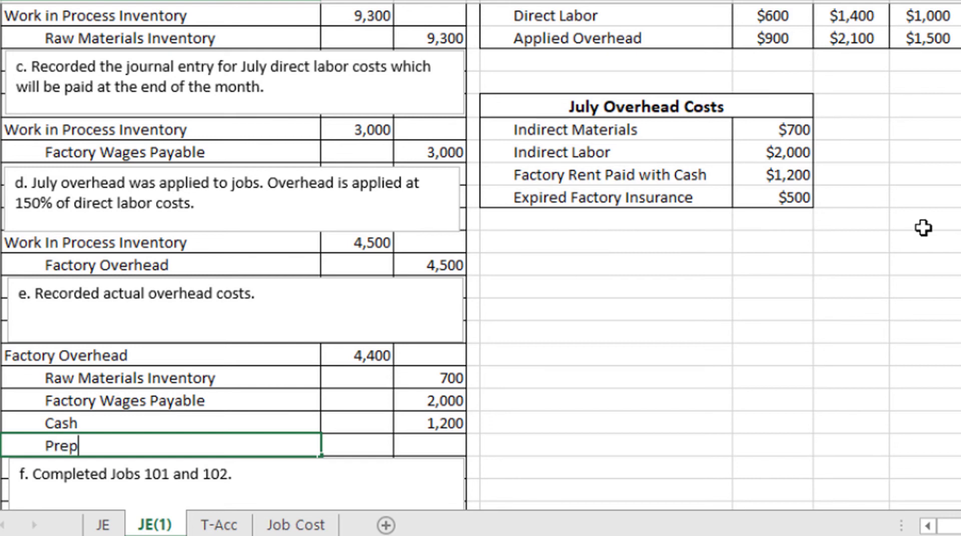
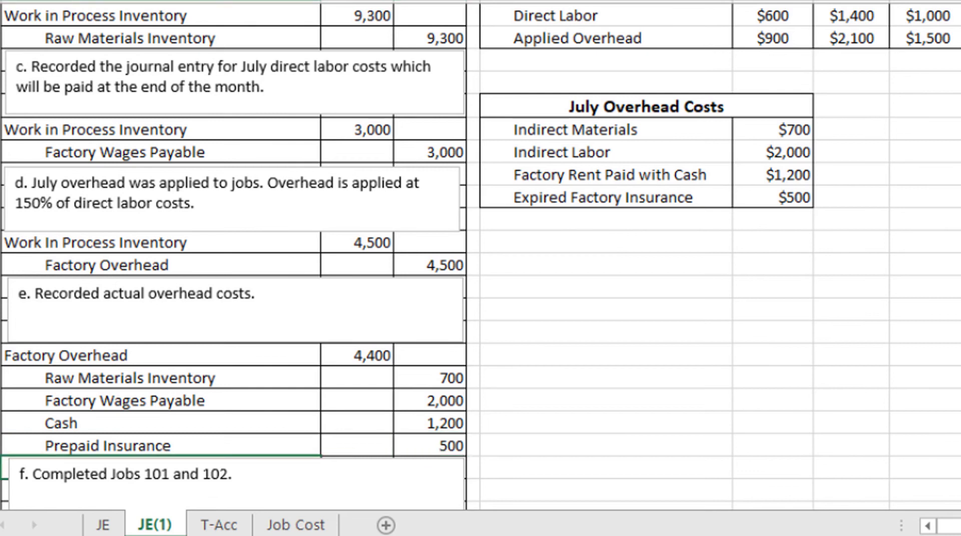
Enter Finished Goods Inventory as the debit account and Work in Process Inventory as the credit account of entry f, completed Jobs 101 and 102
scroll(524, 189, "down", 5)
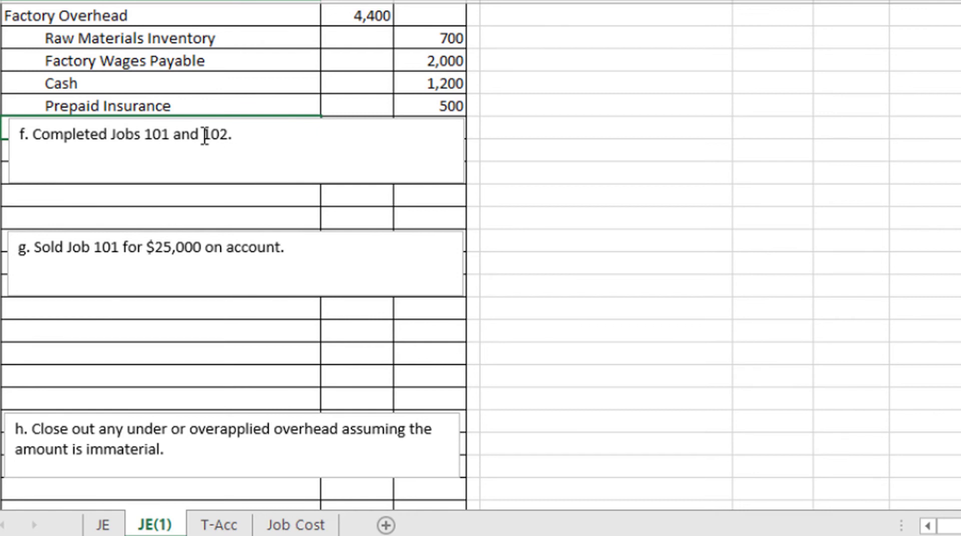
left_click(142, 194)
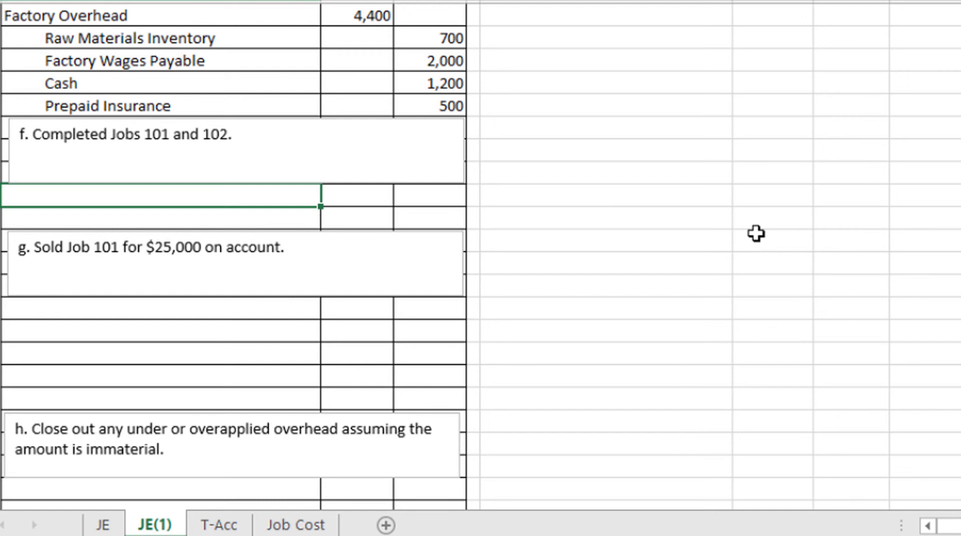
type("Finished Goods Inventory")
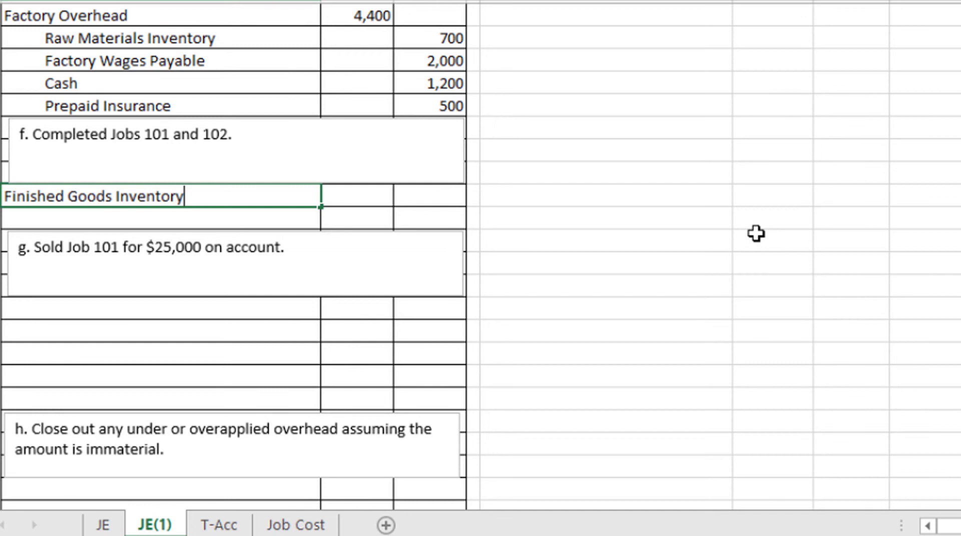
key("Tab")
key("Down")
key("Left")
type("Wor")
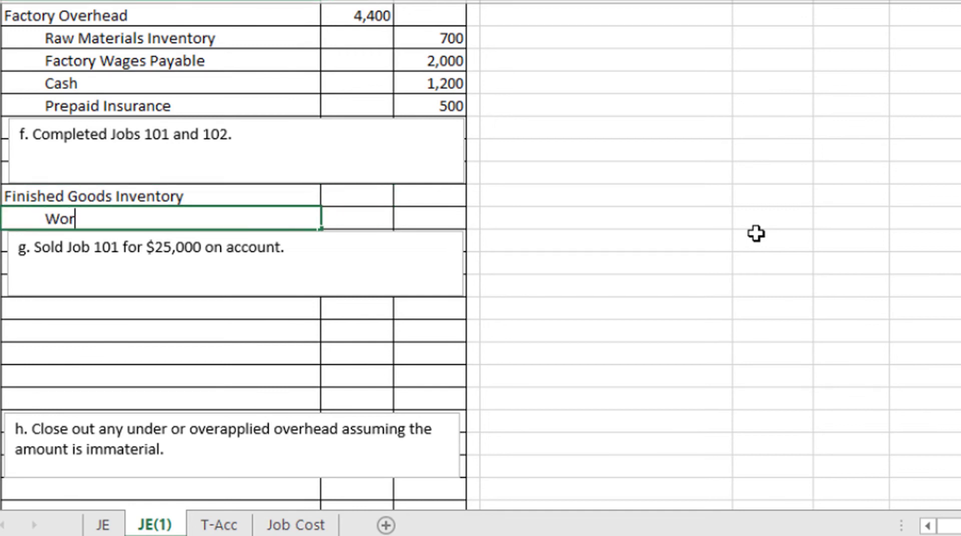
type("k in Process Inventory")
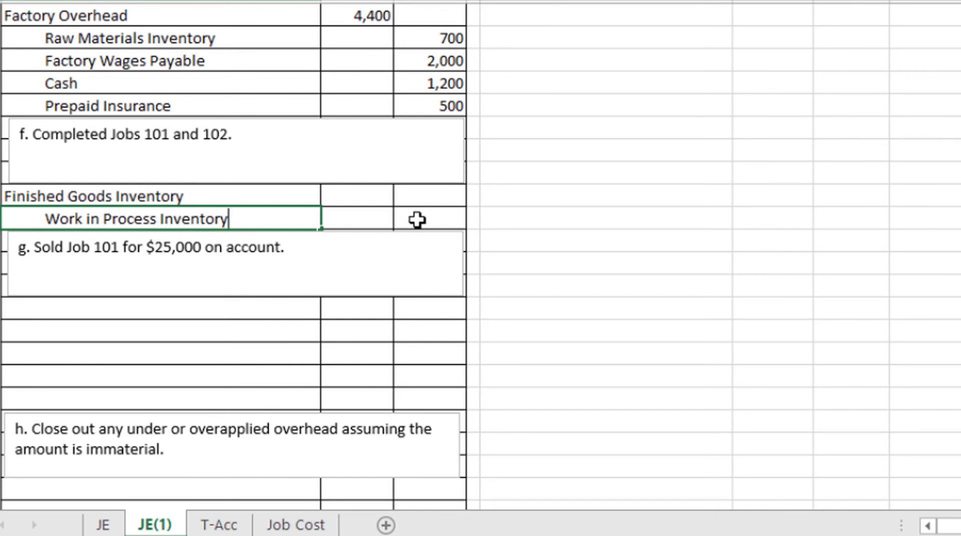
Add up the June 30 work in process and July costs of Jobs 101 and 102 in the job cost table
left_click(689, 202)
scroll(776, 229, "up", 6)
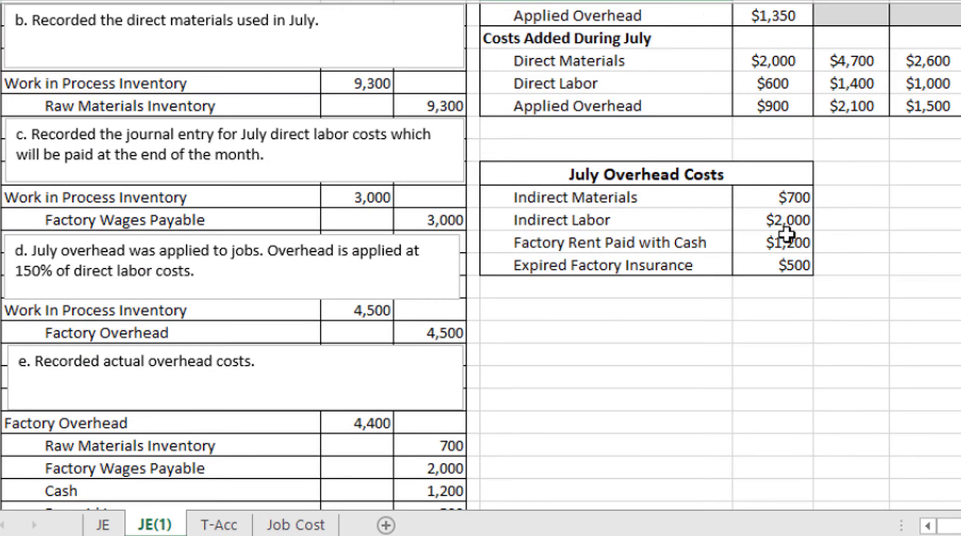
scroll(786, 233, "up", 2)
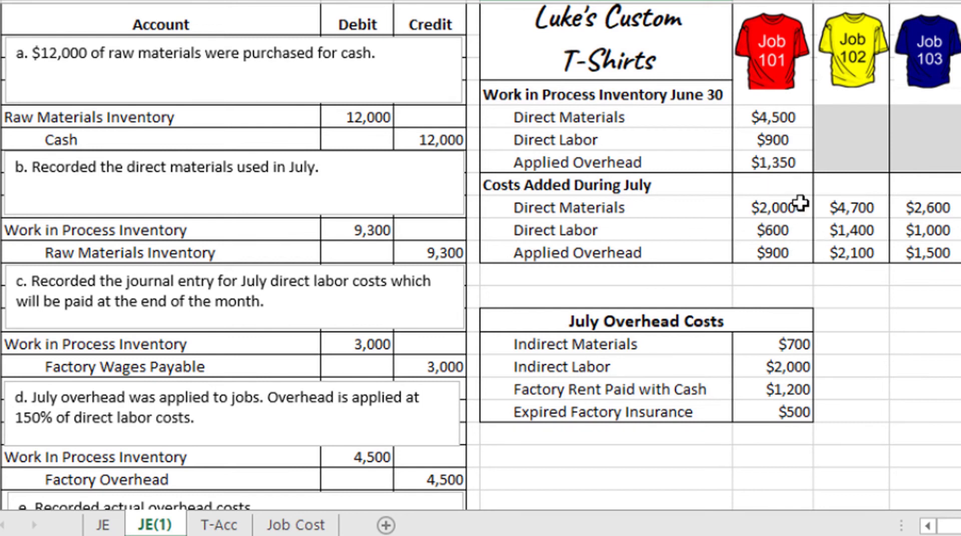
left_click_drag(781, 120, 786, 255)
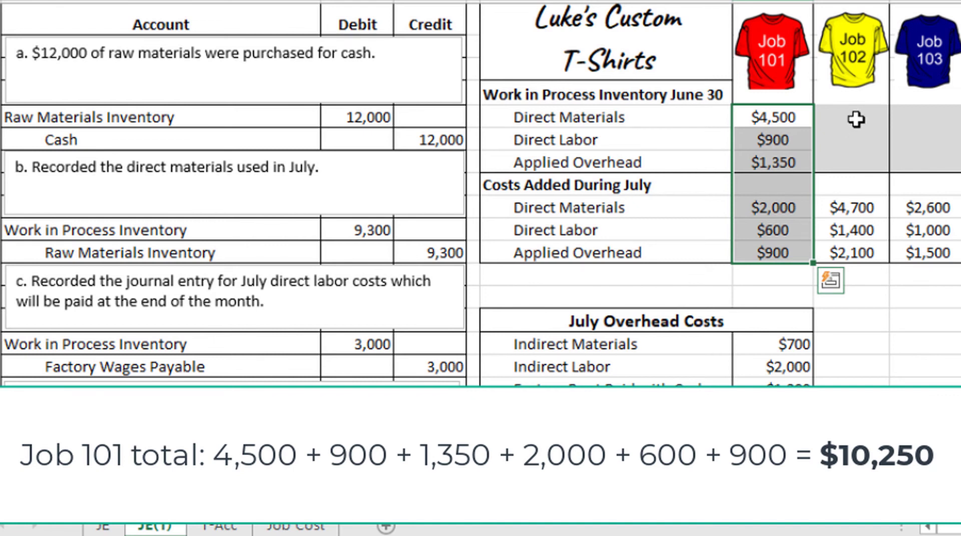
left_click_drag(855, 118, 857, 253)
left_click(852, 162, "shift")
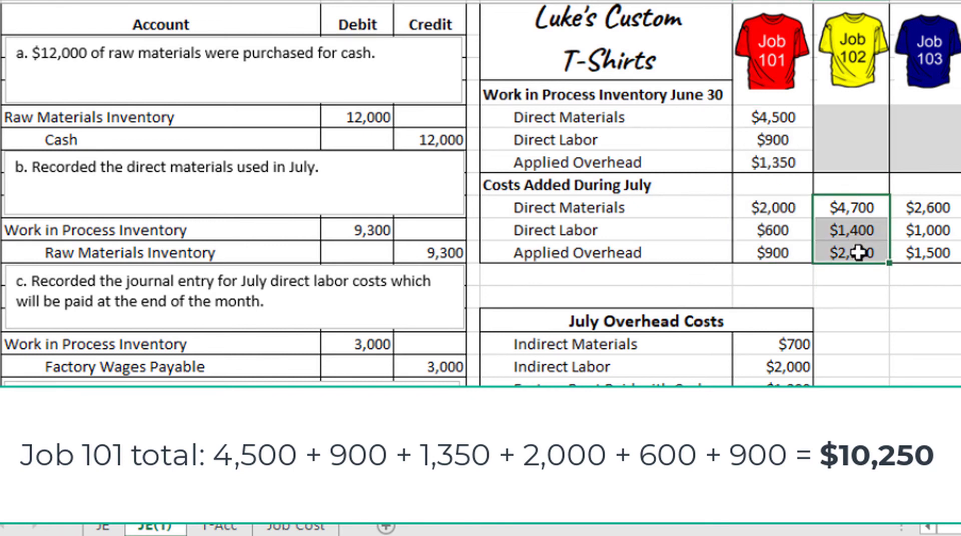
left_click(870, 204)
left_click(867, 230)
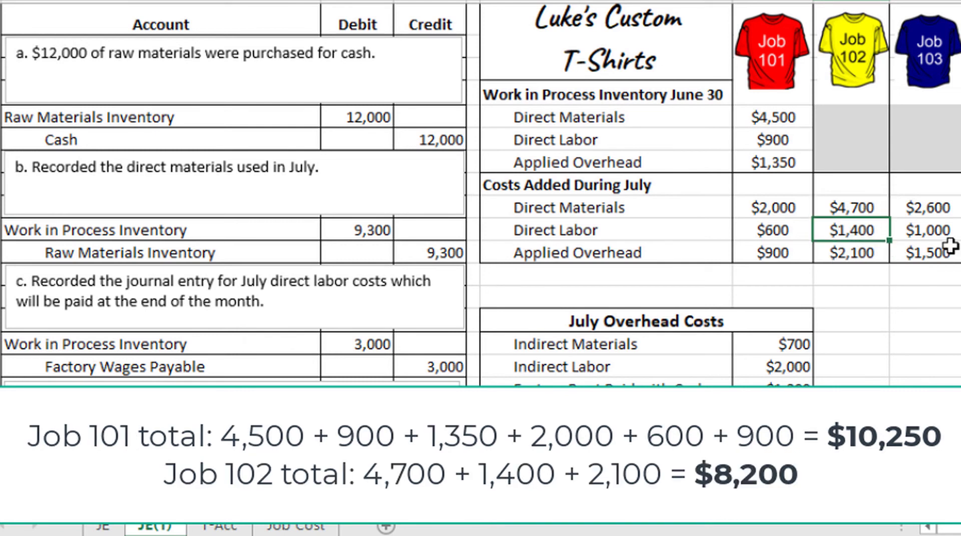
left_click(861, 250)
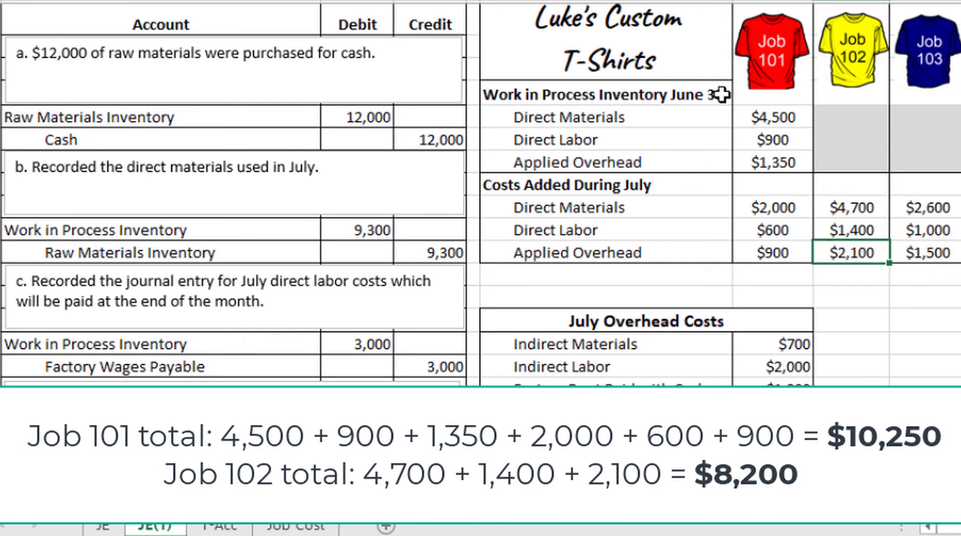
left_click_drag(769, 114, 865, 255)
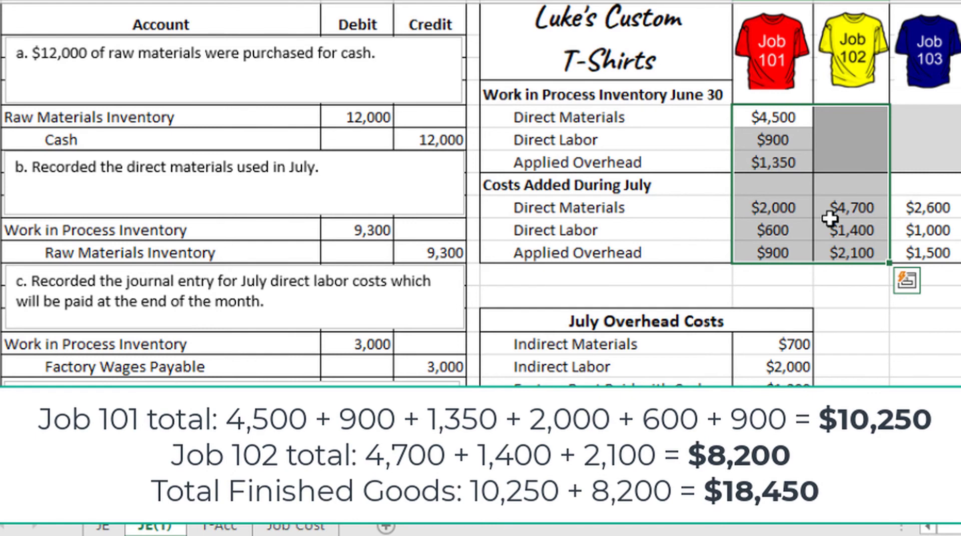
Set the Finished Goods Inventory debit and the Work in Process Inventory credit in entry f to 18,450
scroll(444, 216, "down", 6)
scroll(489, 206, "down", 2)
left_click(350, 196)
type("18,450")
key("Return")
key("Tab")
type("1845")
key("Return")
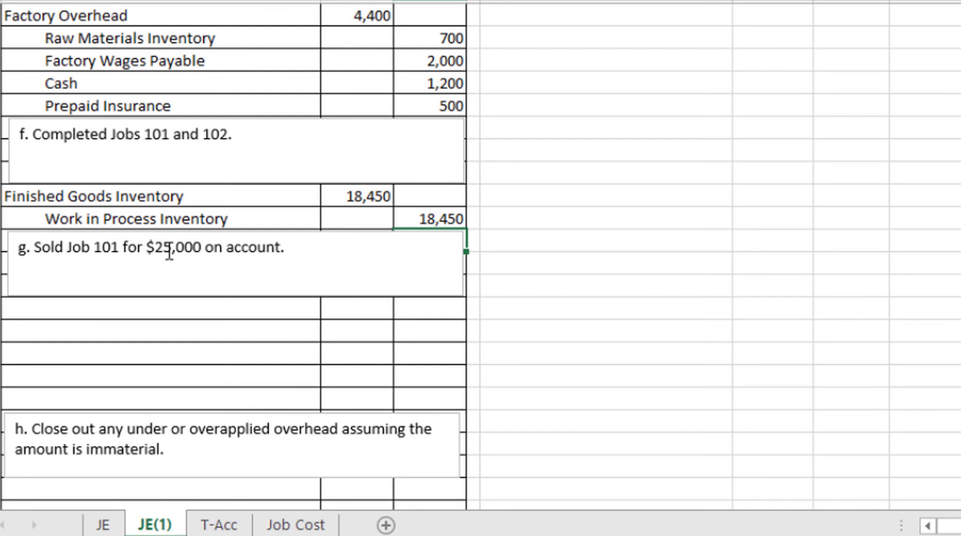
Record the sale of Job 101 on account in entry g as a 25,000 debit to Accounts Receivable
left_click(93, 309)
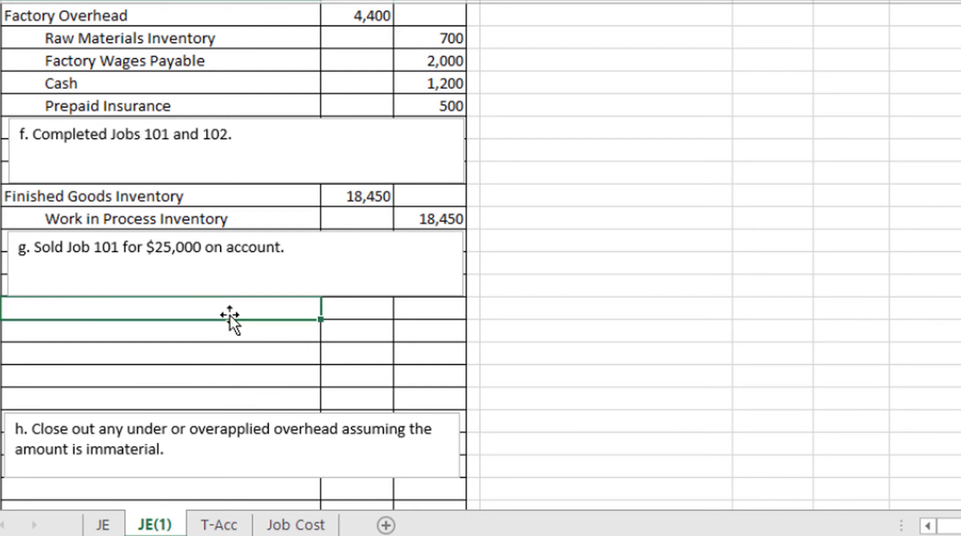
type("Accounts")
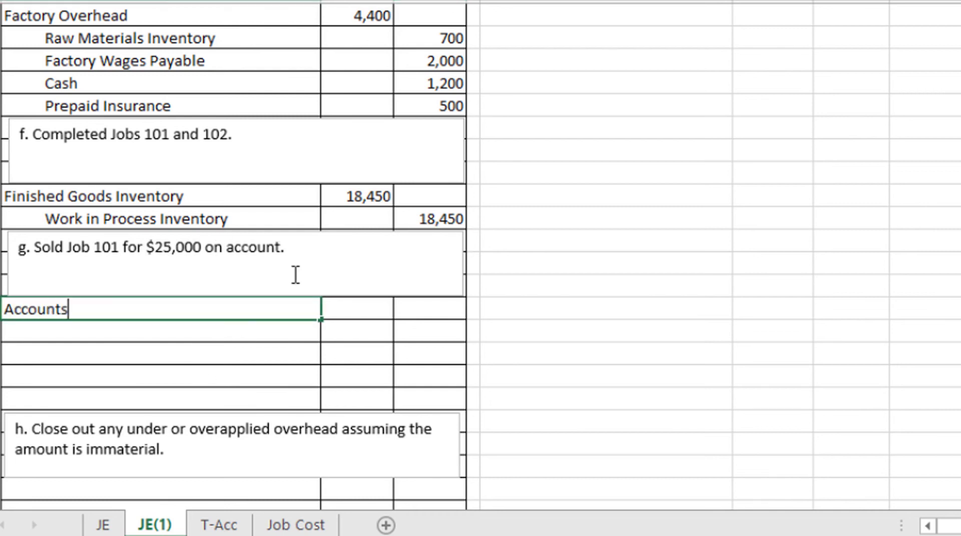
type(" Receivable")
key("Tab")
type("250")
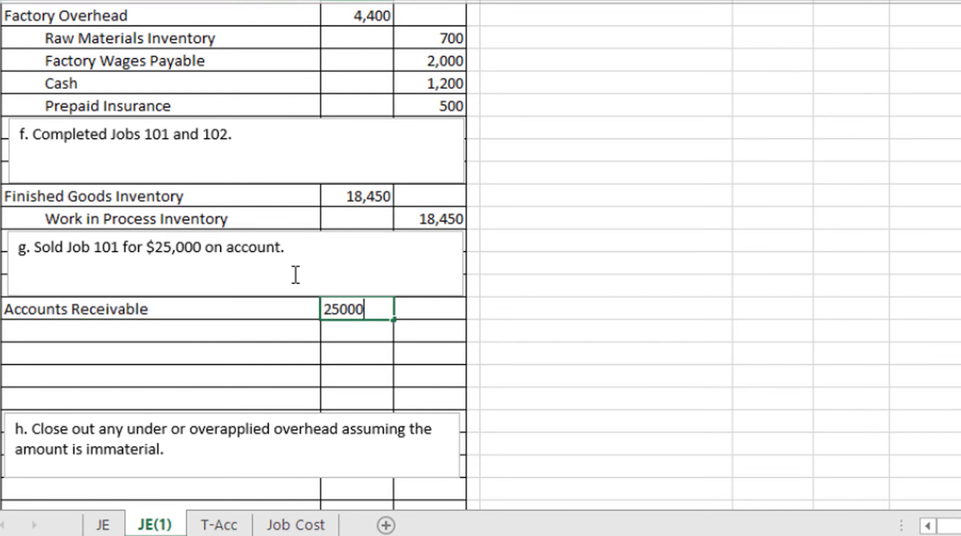
key("Return")
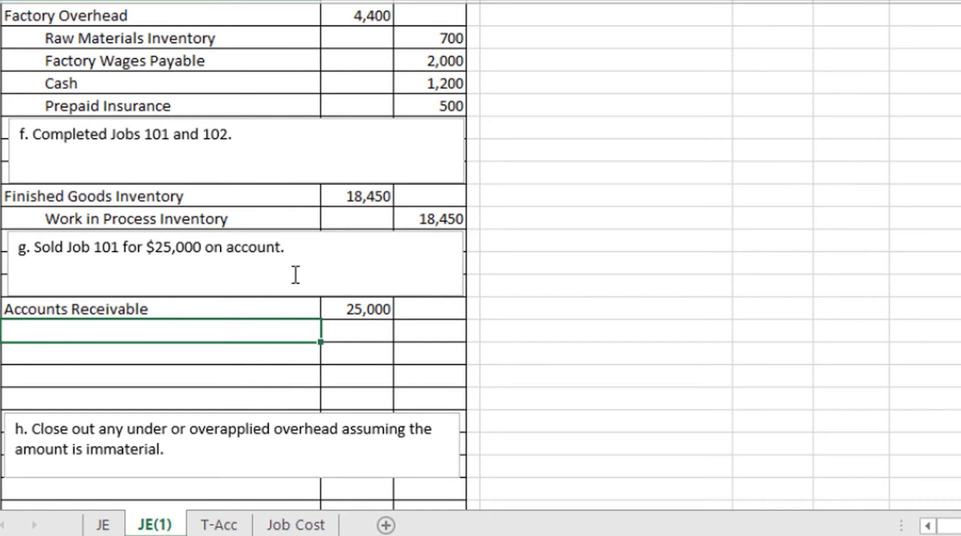
Credit Sales for 25,000 on the second line of entry g
type("Sales")
key("Tab")
key("Tab")
type("25,000")
key("Return")
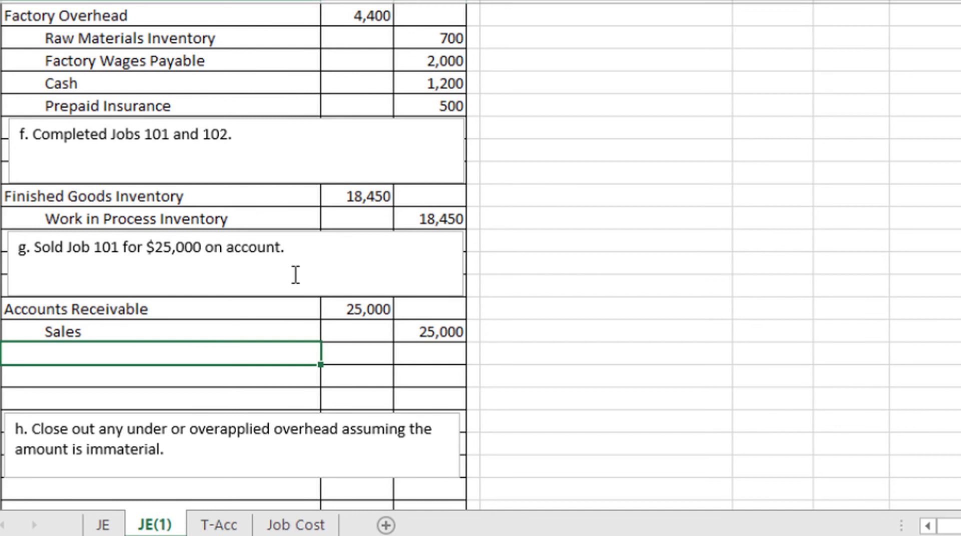
Leave a blank line in entry g and enter Cost of Goods Sold as debit account and Finished Goods Inventory as credit account
key("Down")
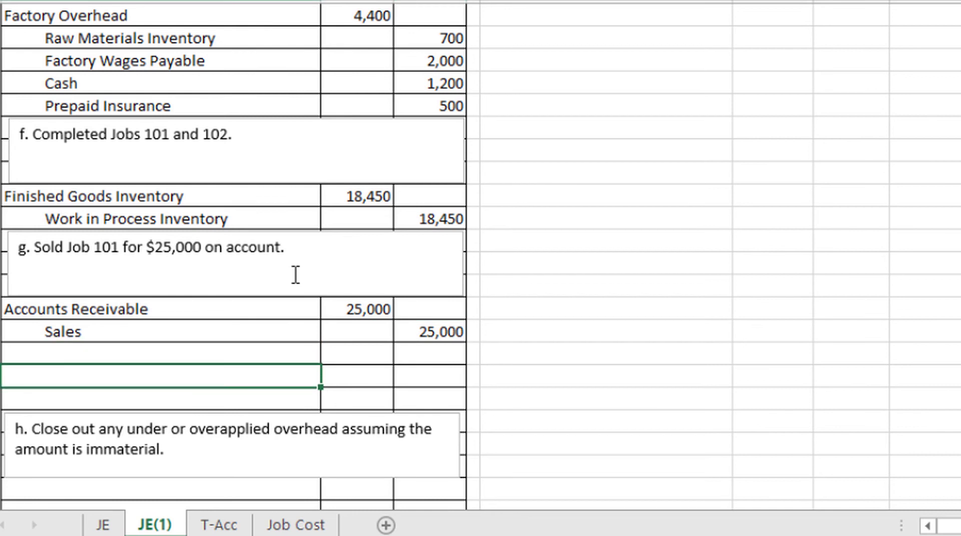
type("Cost of Goods Sold")
key("Return")
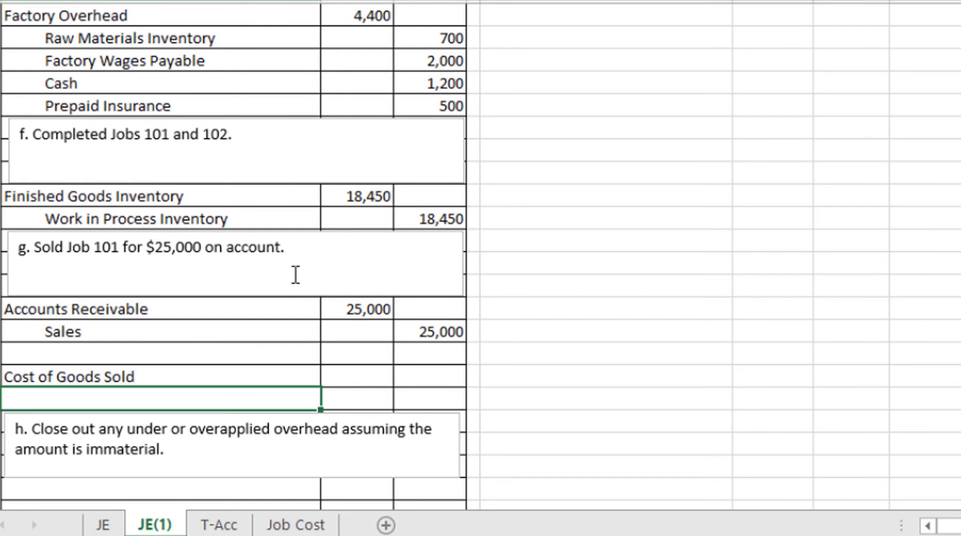
type("Finished Goods Inventory")
key("Up")
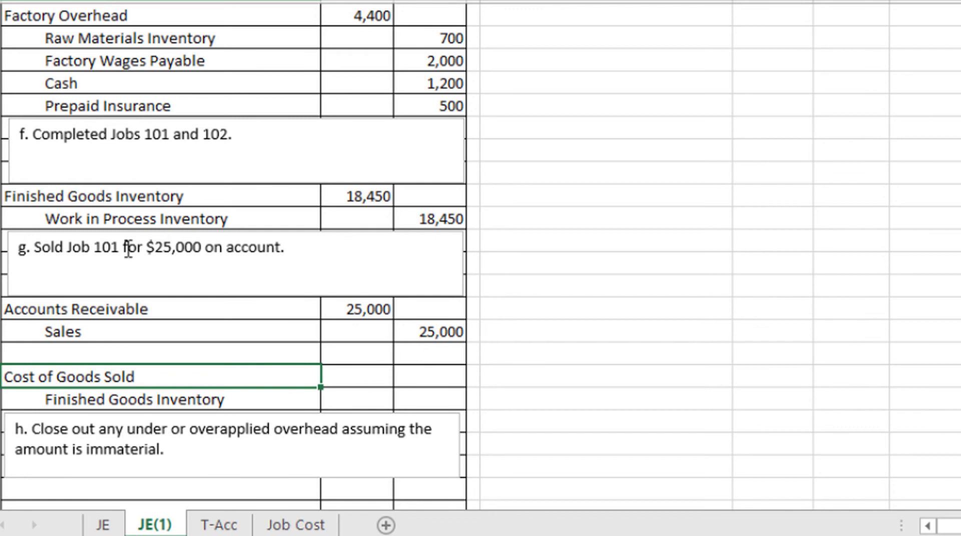
Add up Job 101's June and July costs and enter the 10,250 total as the Cost of Goods Sold debit in entry g
left_click_drag(123, 249, 70, 249)
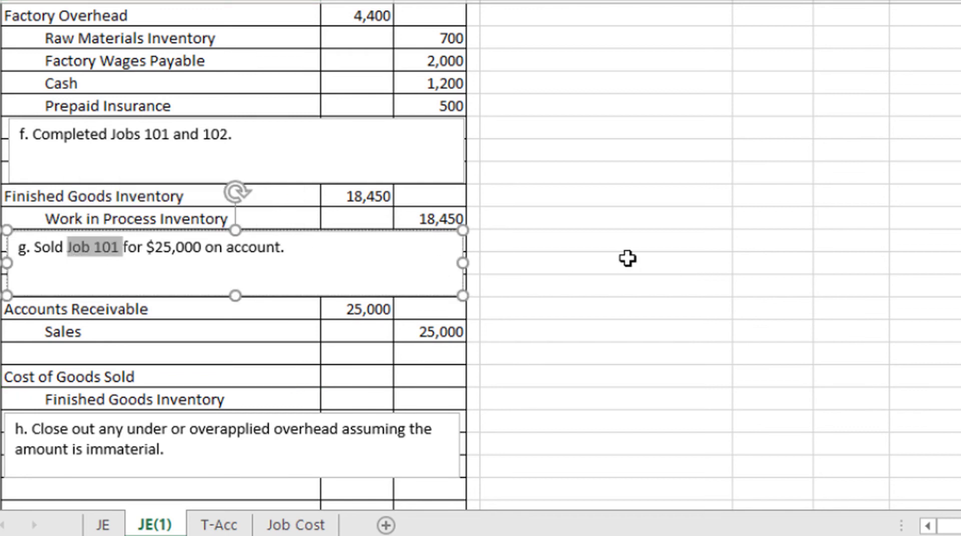
left_click(686, 246)
scroll(751, 286, "up", 6)
scroll(773, 298, "up", 2)
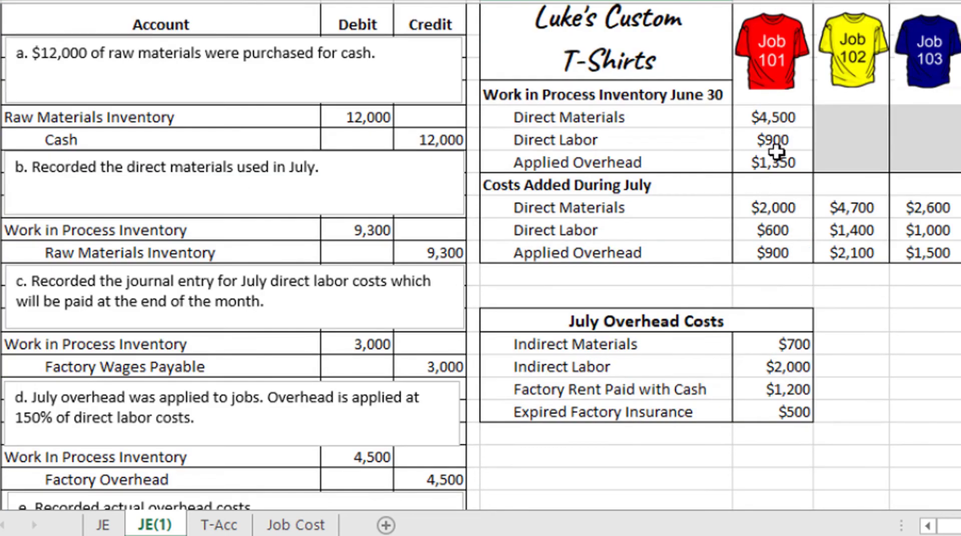
left_click_drag(767, 119, 778, 248)
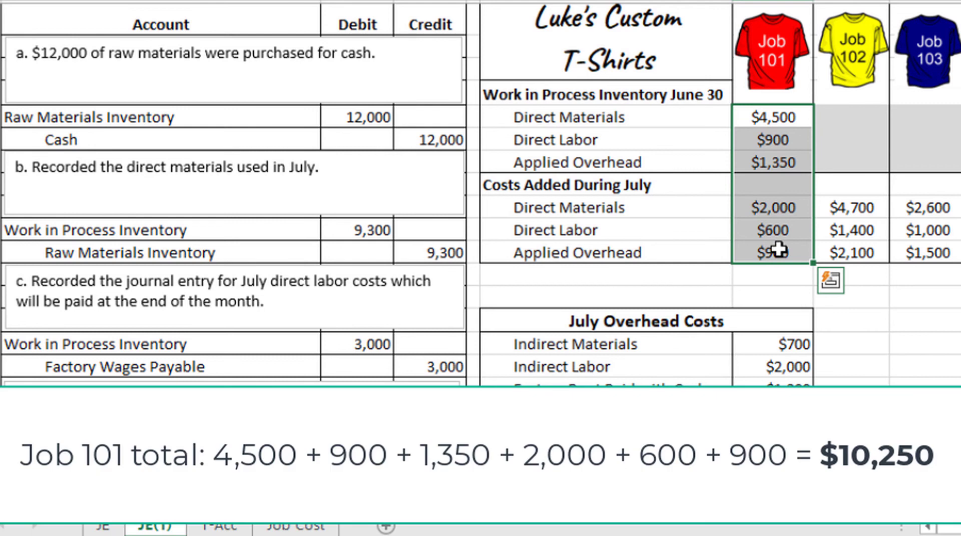
scroll(533, 328, "down", 8)
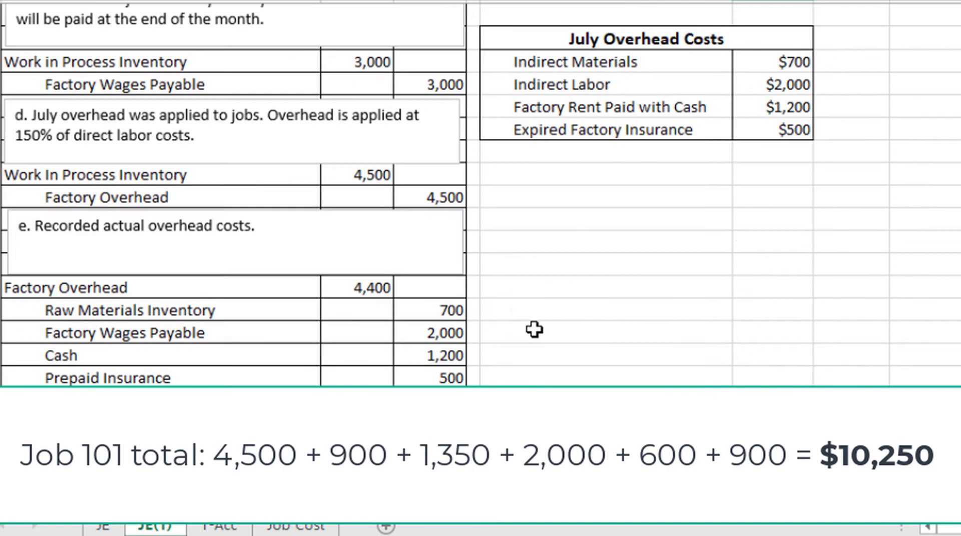
scroll(413, 375, "down", 3)
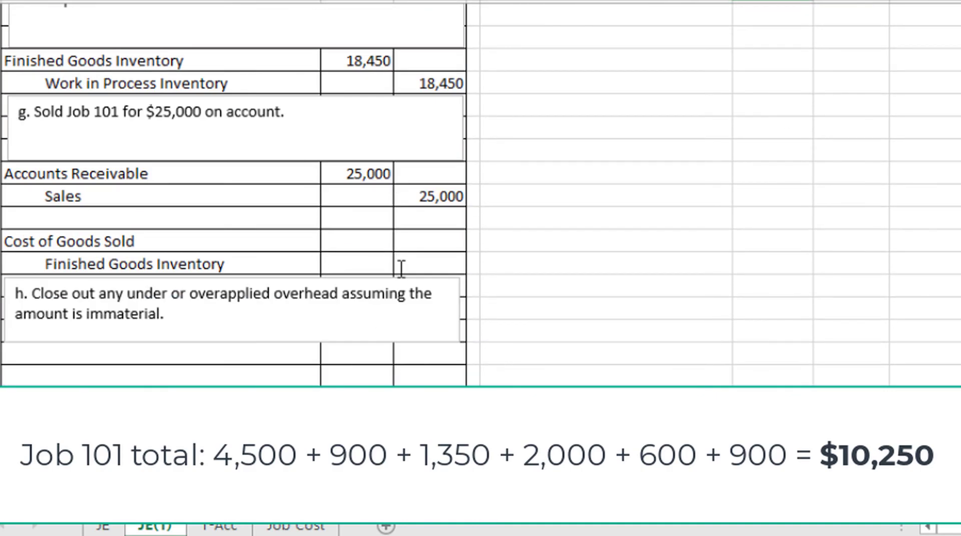
left_click(369, 242)
type("10250")
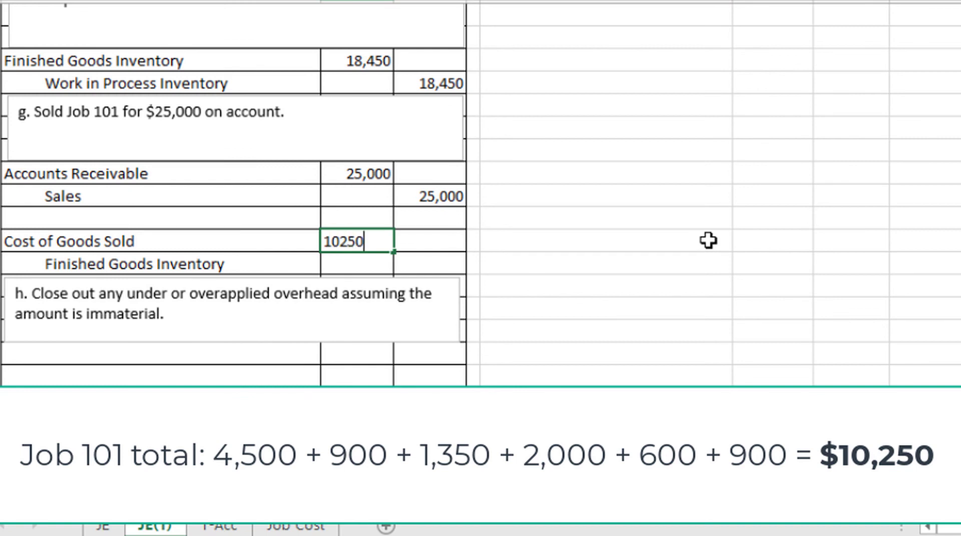
key("Return")
Credit Finished Goods Inventory for 10,250 in entry g
key("Right")
type("10,250")
key("Return")
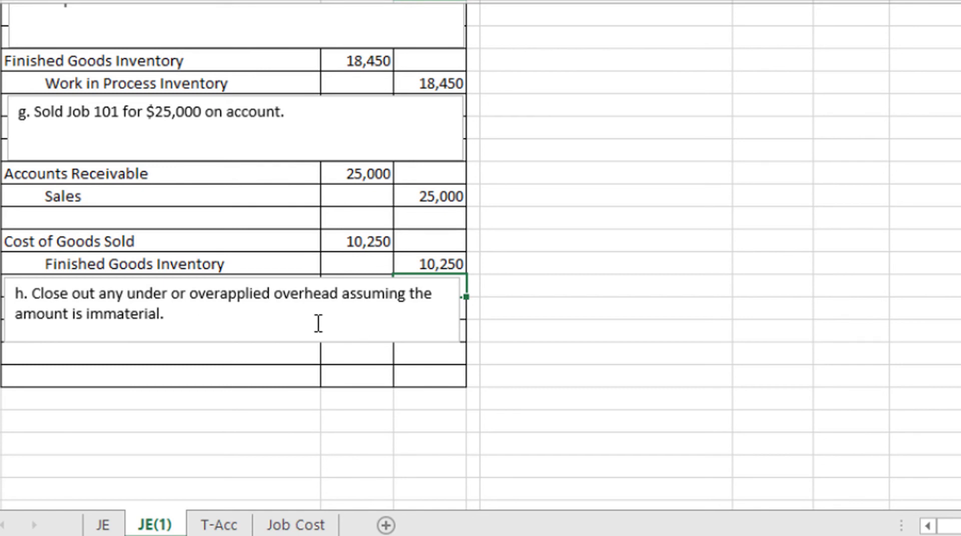
Post the actual overhead of 4,400 as a debit and the applied overhead of 4,500 as a credit in the Factory Overhead T-account
scroll(393, 339, "up", 6)
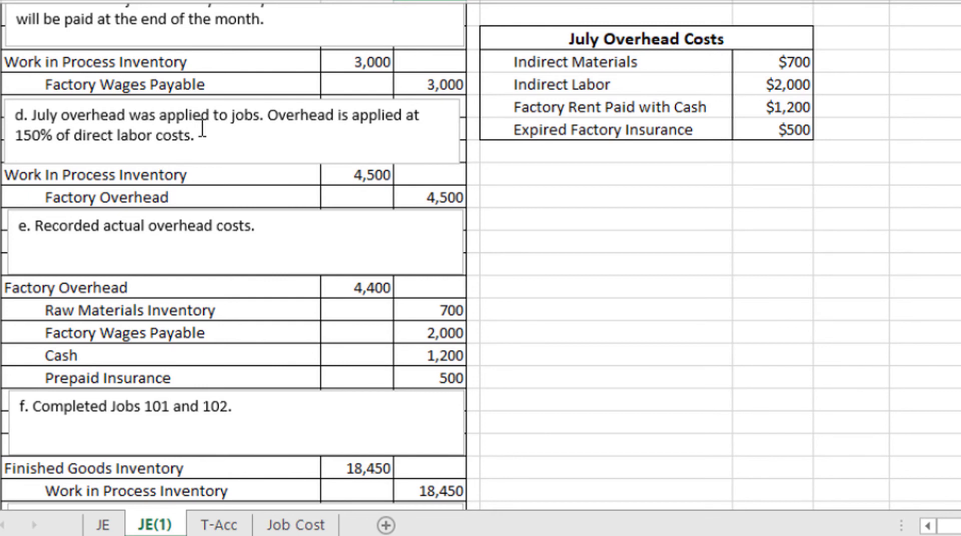
left_click(453, 197)
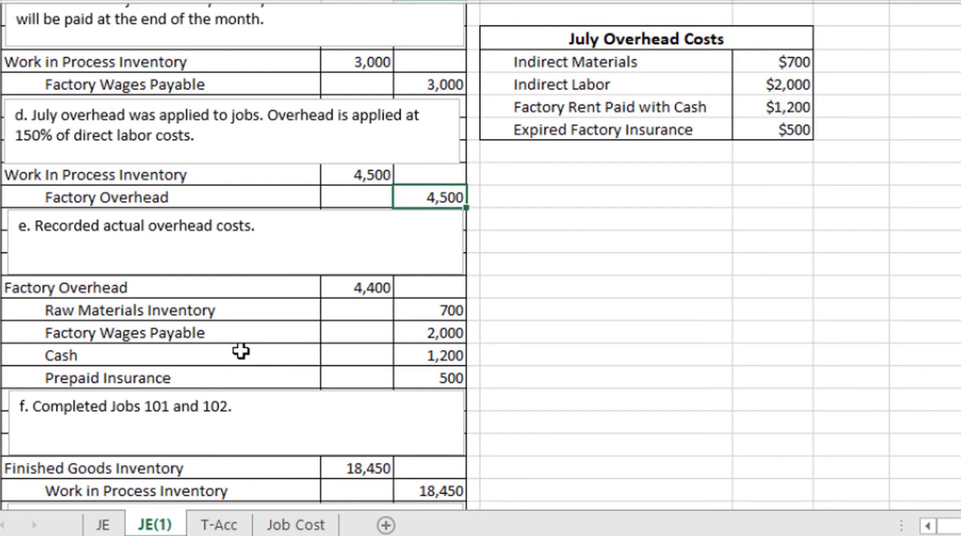
left_click_drag(150, 289, 373, 289)
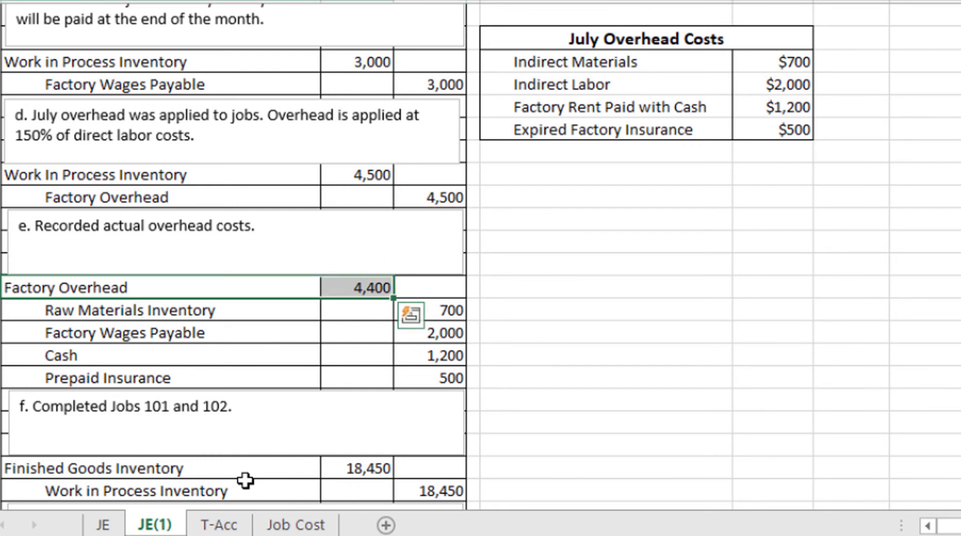
left_click(233, 528)
left_click(578, 74)
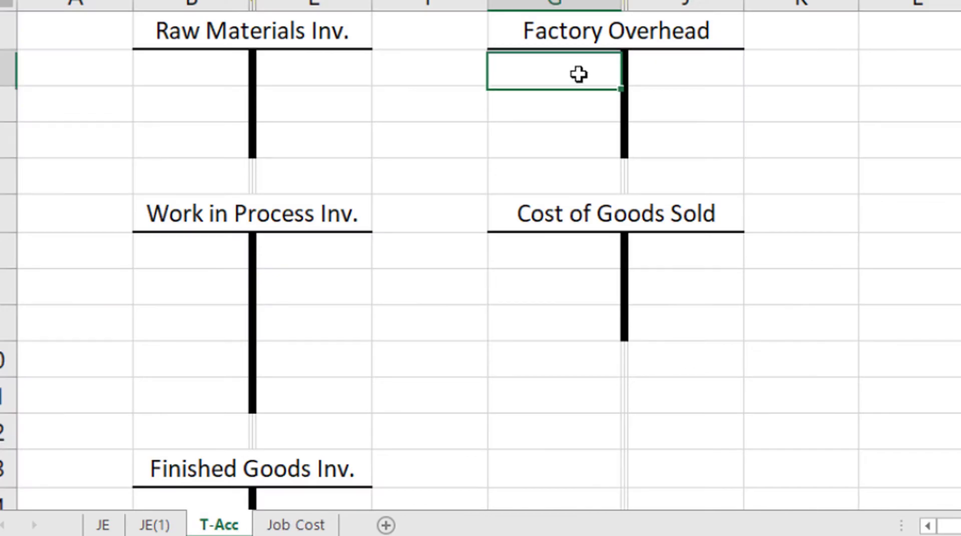
type("4,400")
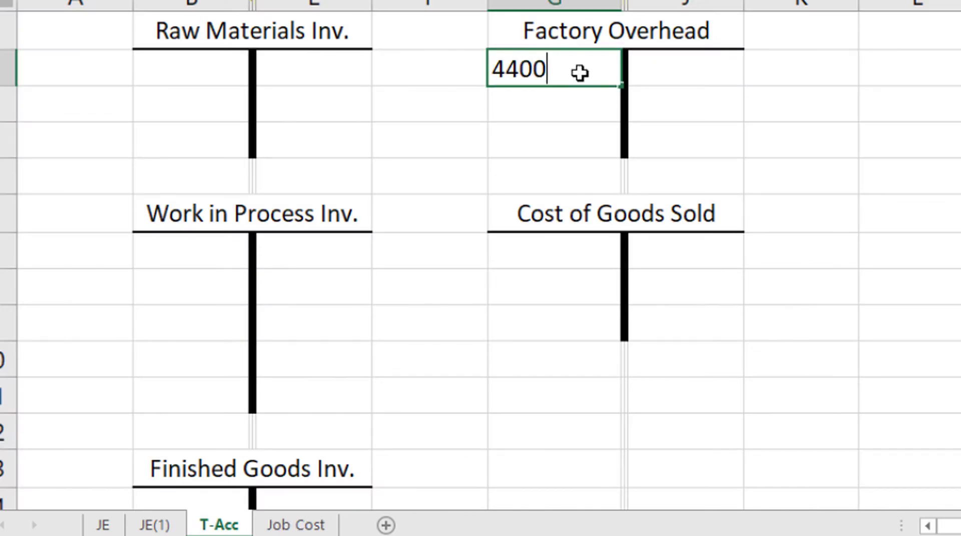
key("Tab")
key("Tab")
type("4500")
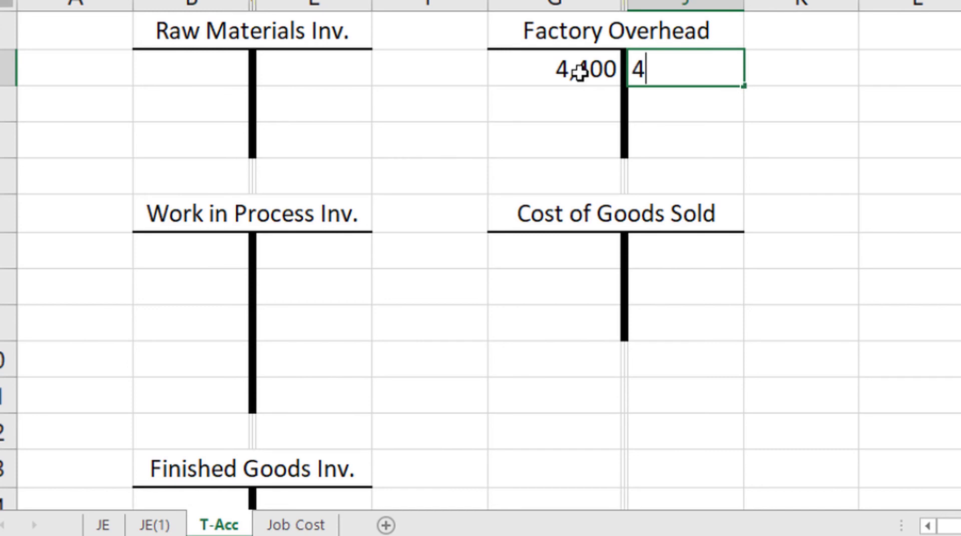
key("Return")
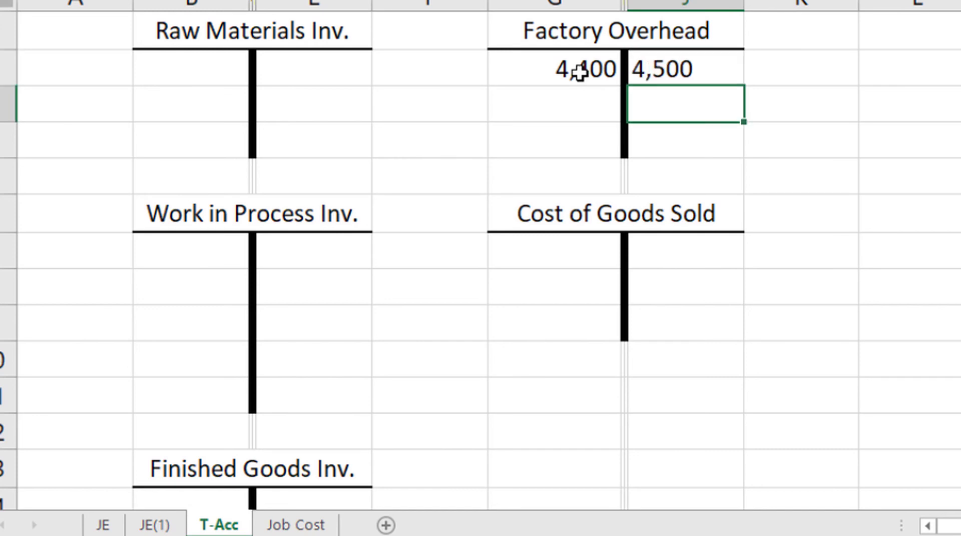
Enter "Bal: 0" as the target balance on the debit side of the Factory Overhead T-account's last row
left_click(575, 137)
type("Bal: 0")
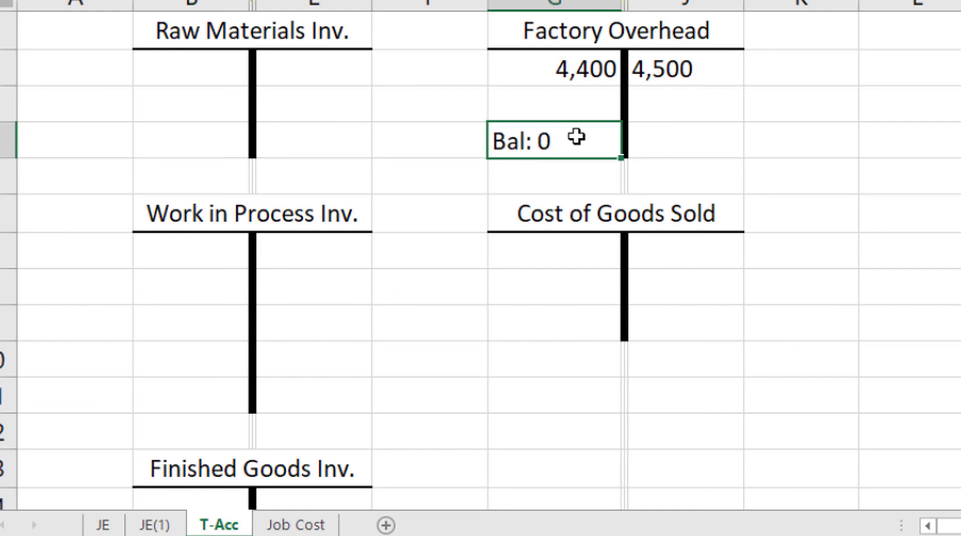
key("Return")
key("Up")
key("Down")
key("Up")
key("Right")
key("Right")
key("Left")
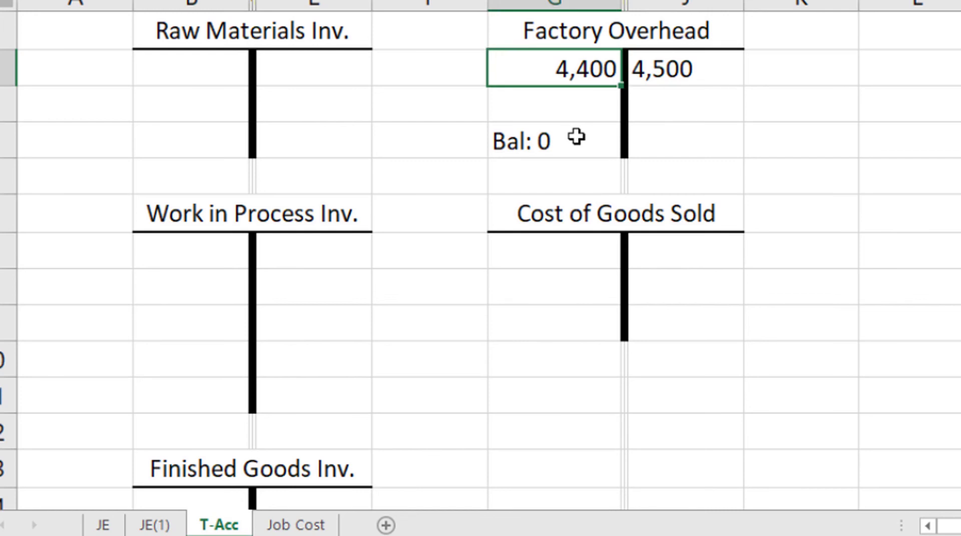
Add a 100 debit below the 4,400 in the Factory Overhead T-account to close out the overapplied overhead
key("Down")
key("Up")
key("Right")
key("Left")
key("Down")
type("100")
key("Return")
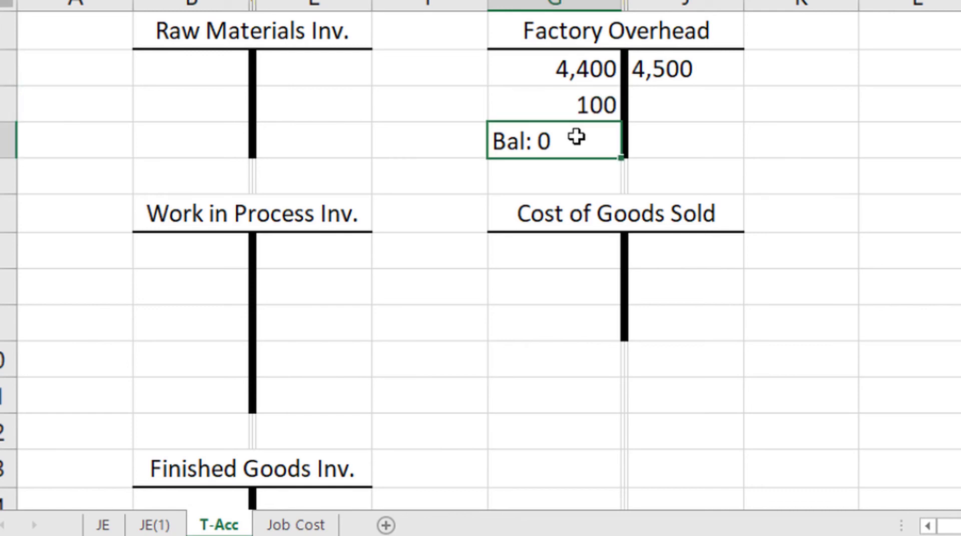
Apply a bottom border across both sides of the 100 row in the Factory Overhead T-account
key("Up")
key("shift+Right")
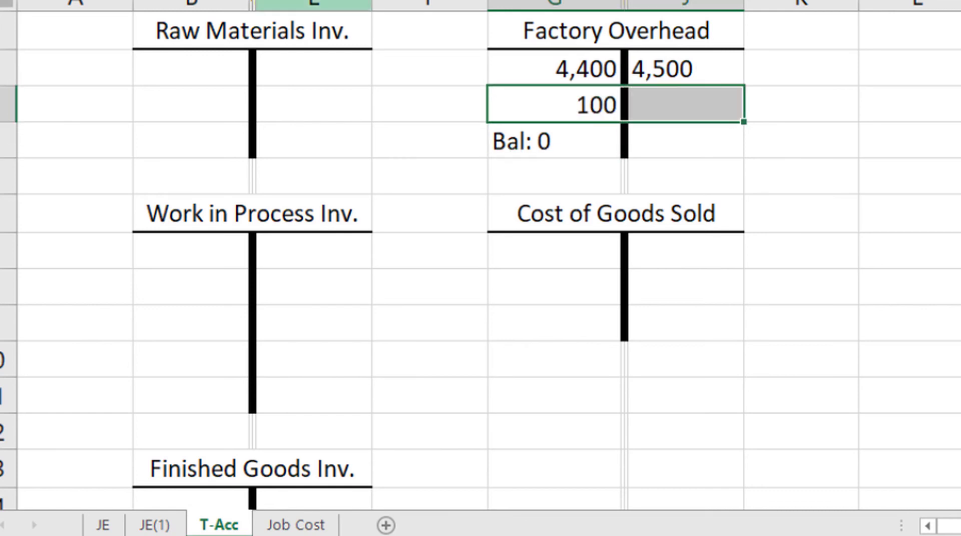
key("alt+h")
key("b")
key("o")
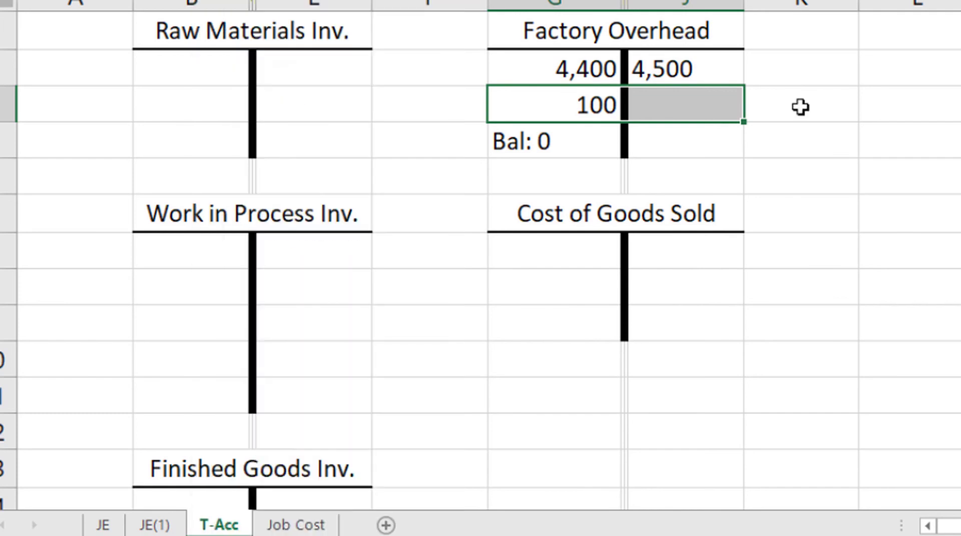
left_click(797, 107)
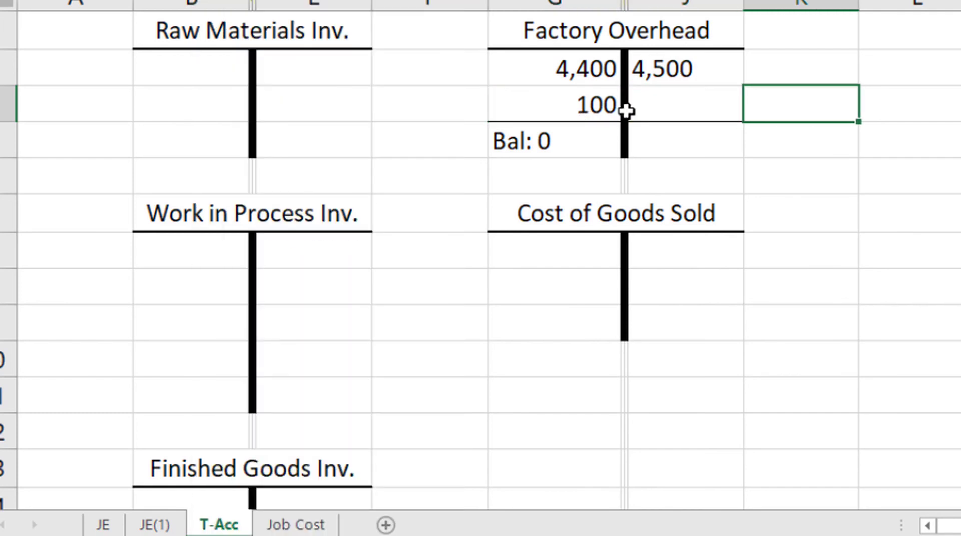
left_click(547, 144)
left_click(600, 103)
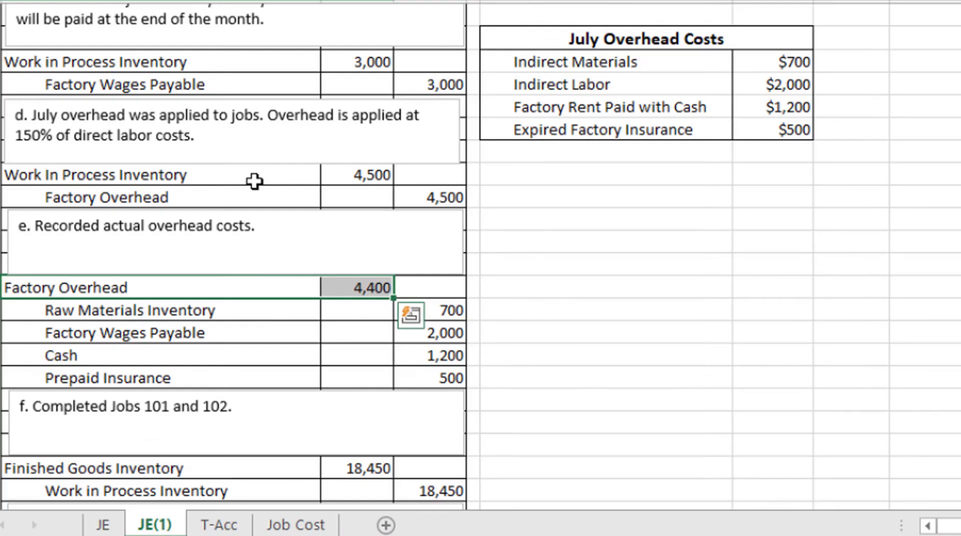
In entry h on the JE(1) sheet, debit Factory Overhead for 100 and enter Cost of Goods Sold as the credit account
scroll(245, 187, "down", 8)
left_click(136, 282)
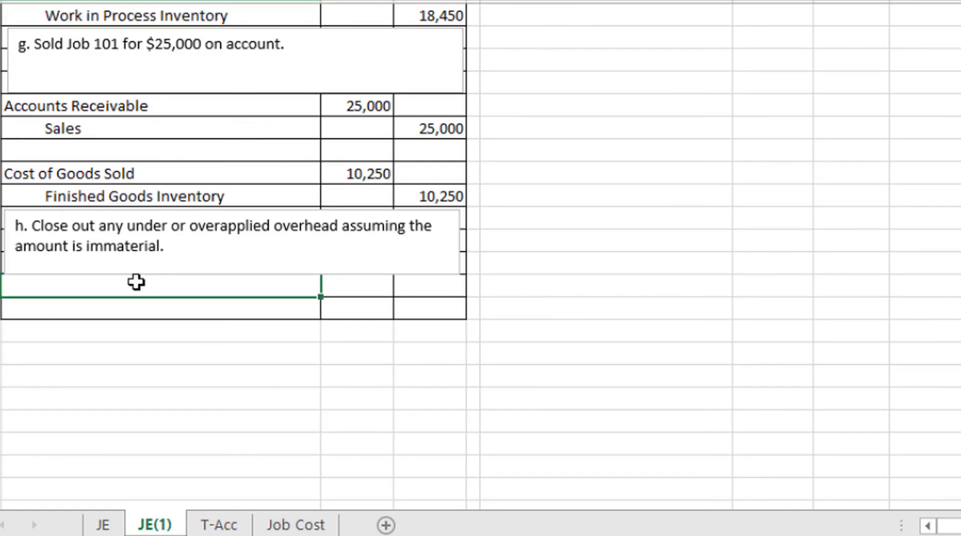
type("Factory Ov")
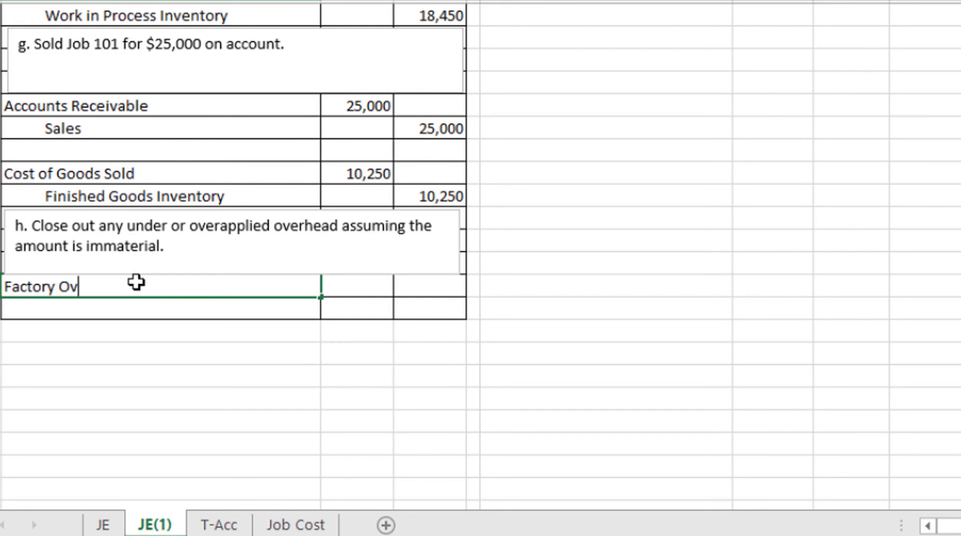
type("erhead")
key("Tab")
key("Return")
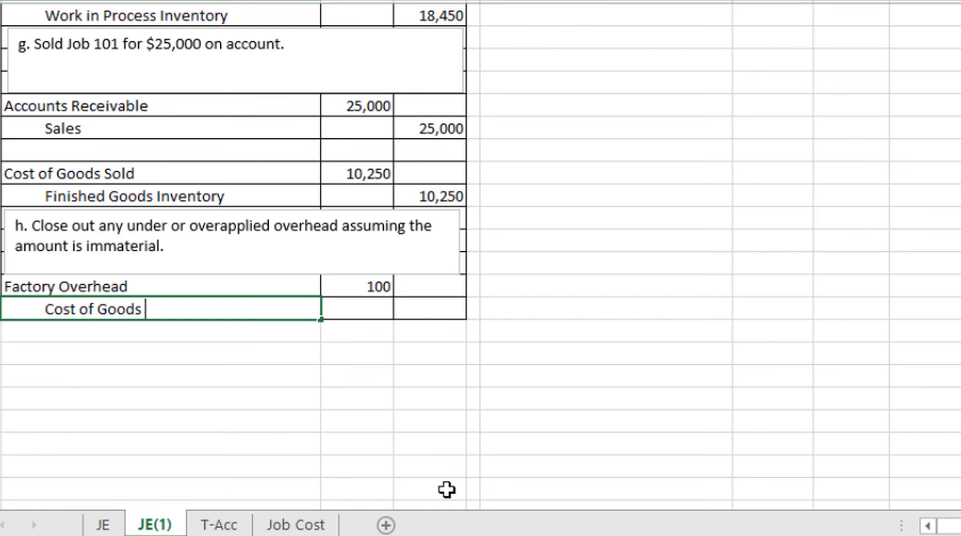
key("Return")
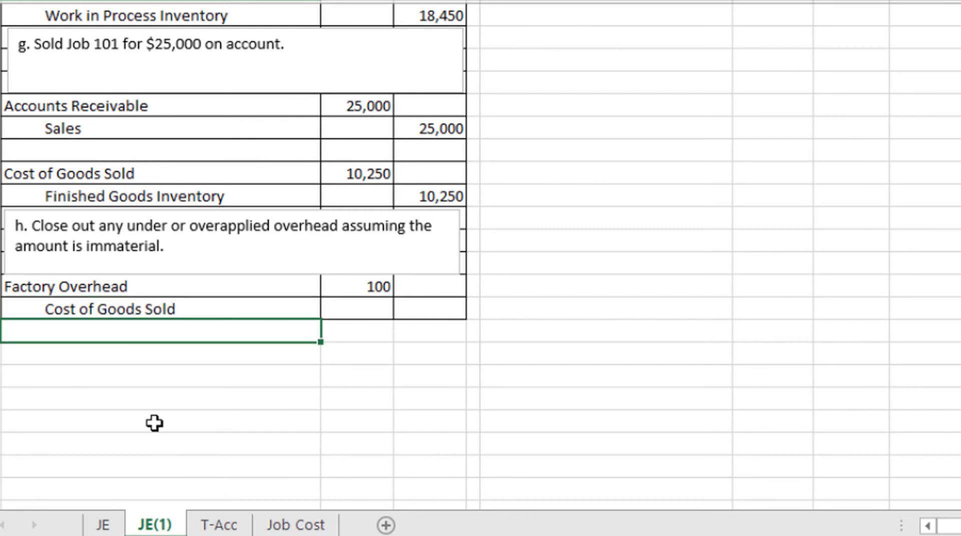
Credit Cost of Goods Sold for 100 in entry h and check the completed line
left_click(418, 309)
type("100")
key("Return")
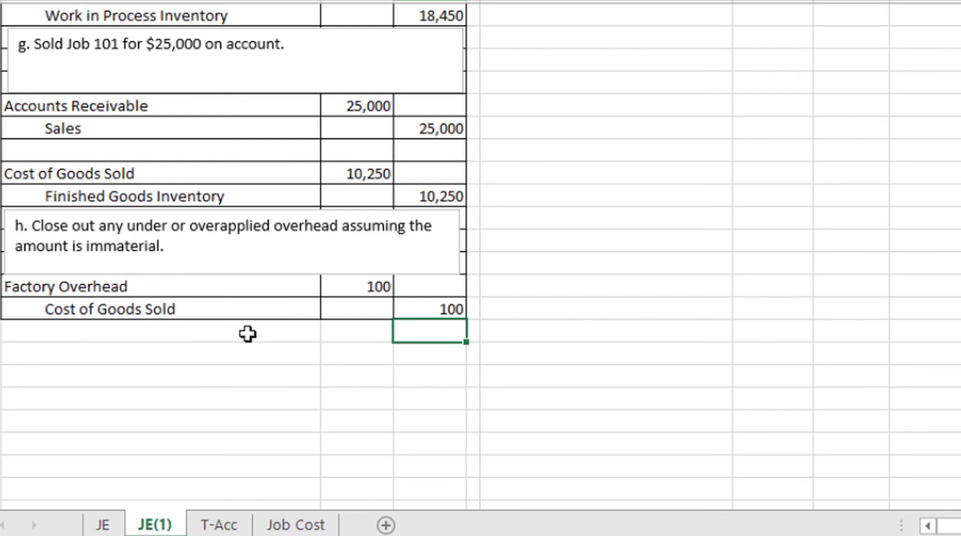
left_click(122, 309)
left_click_drag(121, 310, 435, 309)
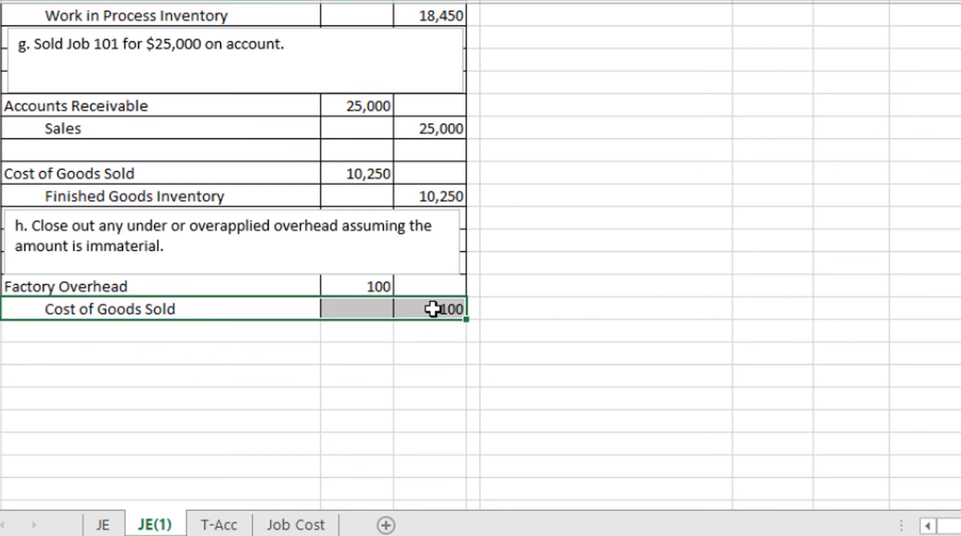
left_click(223, 332)
Compare the overhead applied to the three jobs in July with the actual overhead debited in entry e
scroll(380, 275, "up", 5)
scroll(380, 275, "up", 3)
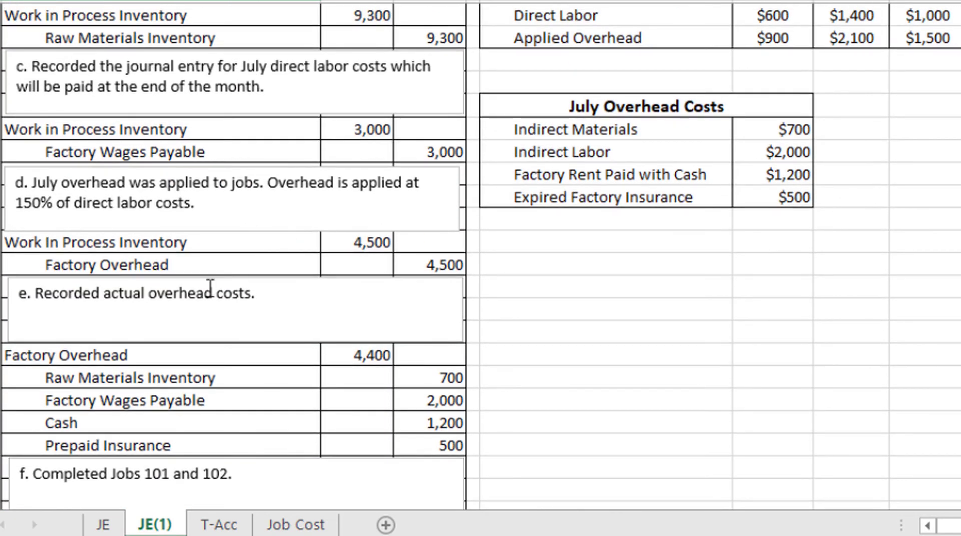
left_click(426, 271)
scroll(693, 272, "up", 3)
left_click_drag(784, 253, 917, 253)
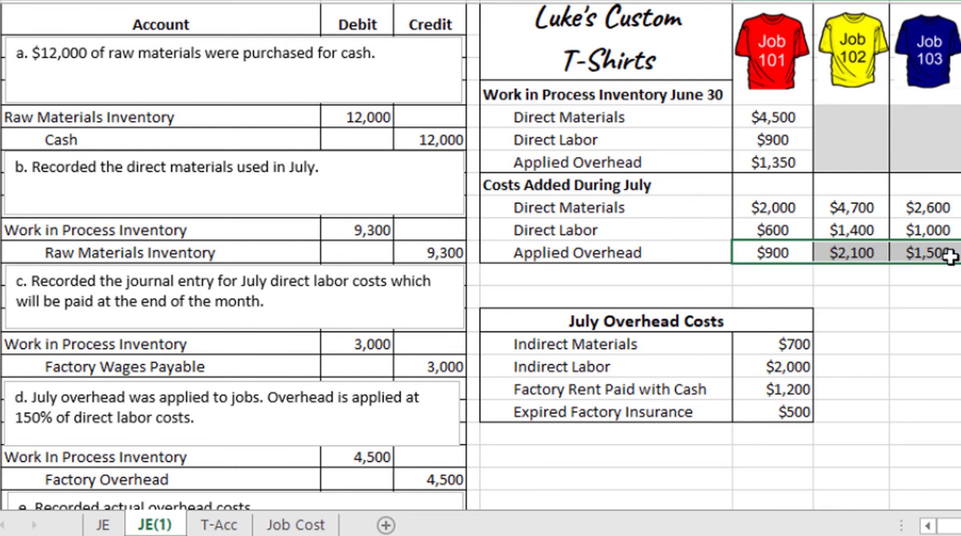
scroll(500, 227, "down", 1)
scroll(501, 226, "down", 1)
scroll(451, 306, "down", 1)
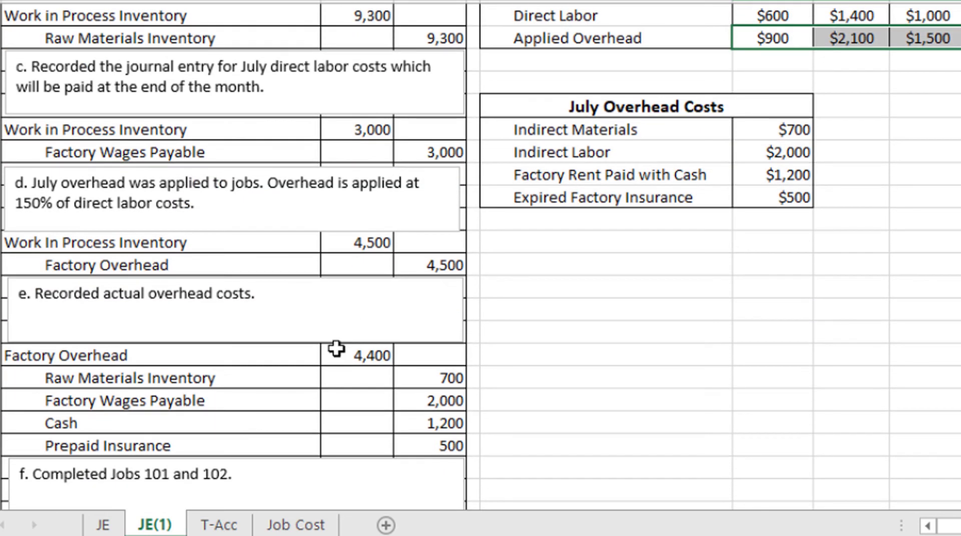
left_click(350, 355)
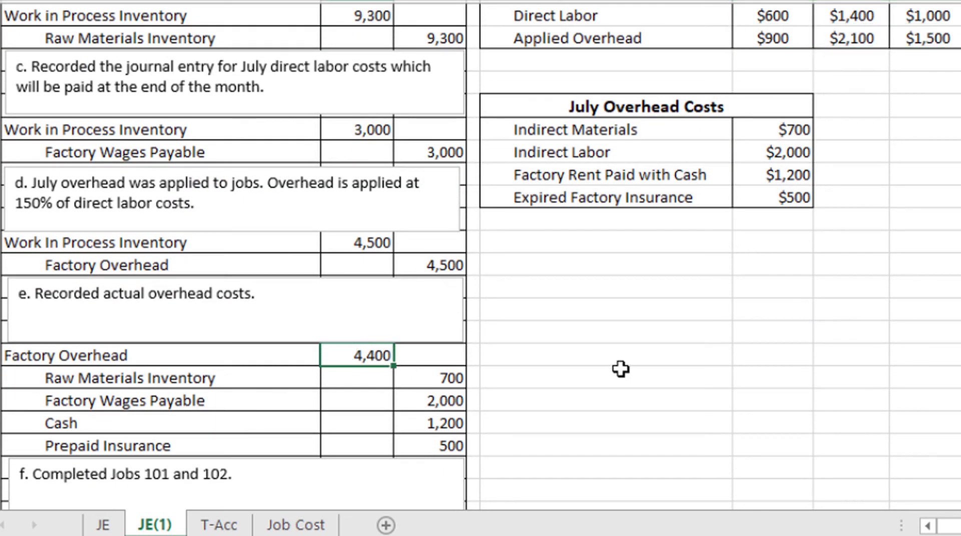
scroll(724, 369, "up", 3)
left_click_drag(781, 250, 939, 253)
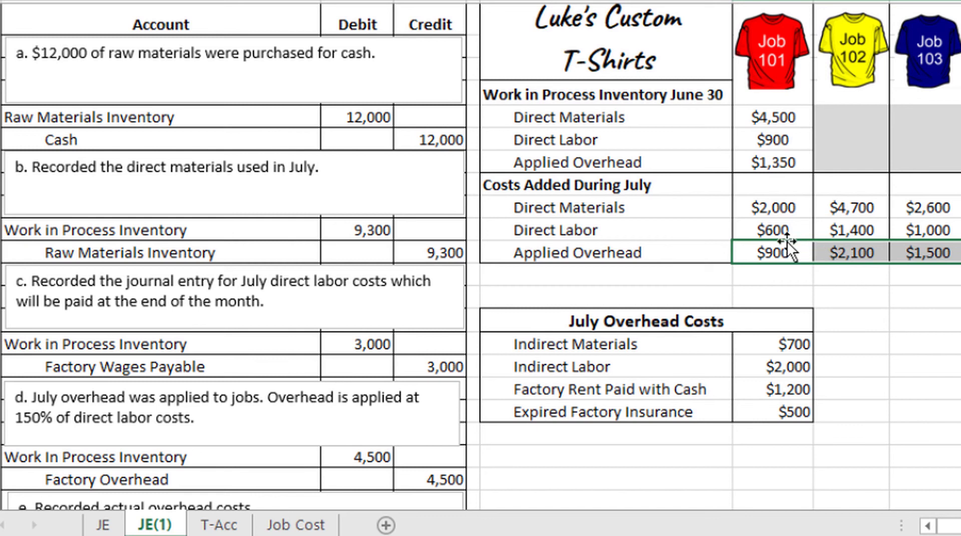
Review the Cost of Goods Sold adjustment in entry h and open the T-Acc sheet
scroll(311, 187, "down", 5)
scroll(300, 172, "down", 5)
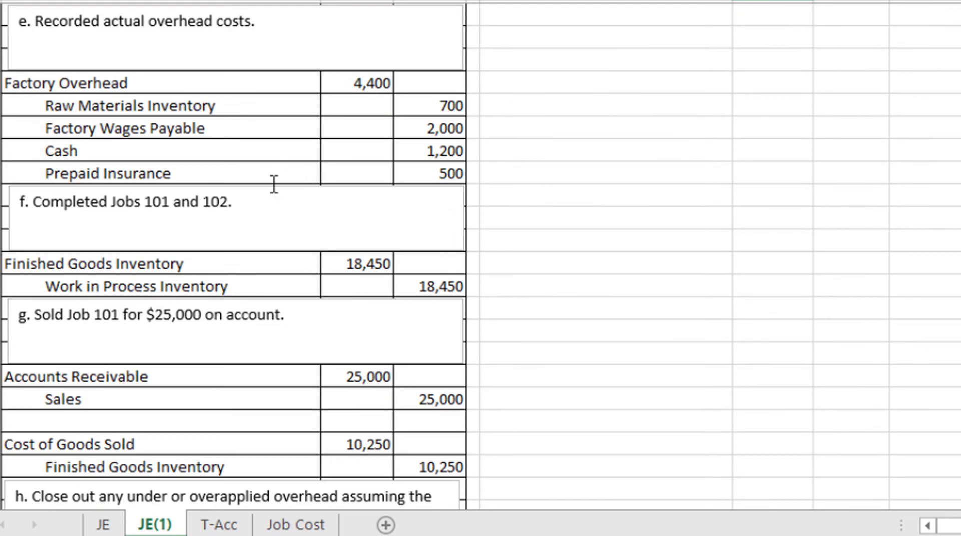
left_click_drag(149, 376, 397, 381)
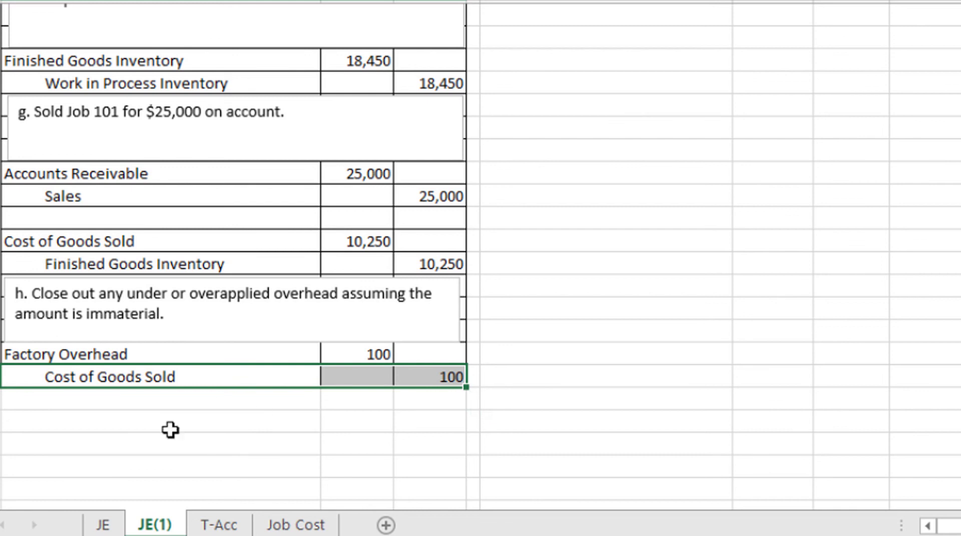
left_click(212, 526)
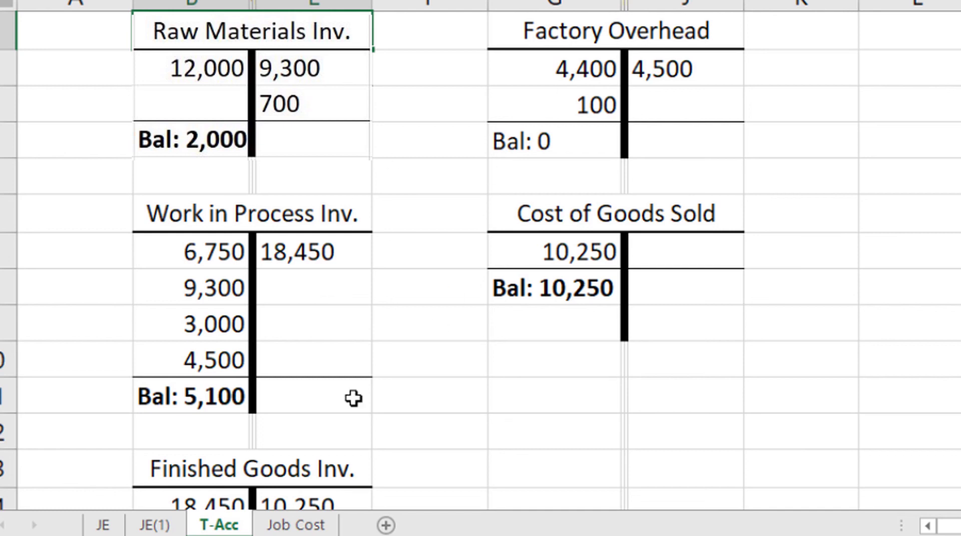
Trace the raw materials purchase in entry a on the JE(1) sheet to the Raw Materials T-account on the T-Acc sheet
left_click(172, 523)
scroll(113, 243, "up", 15)
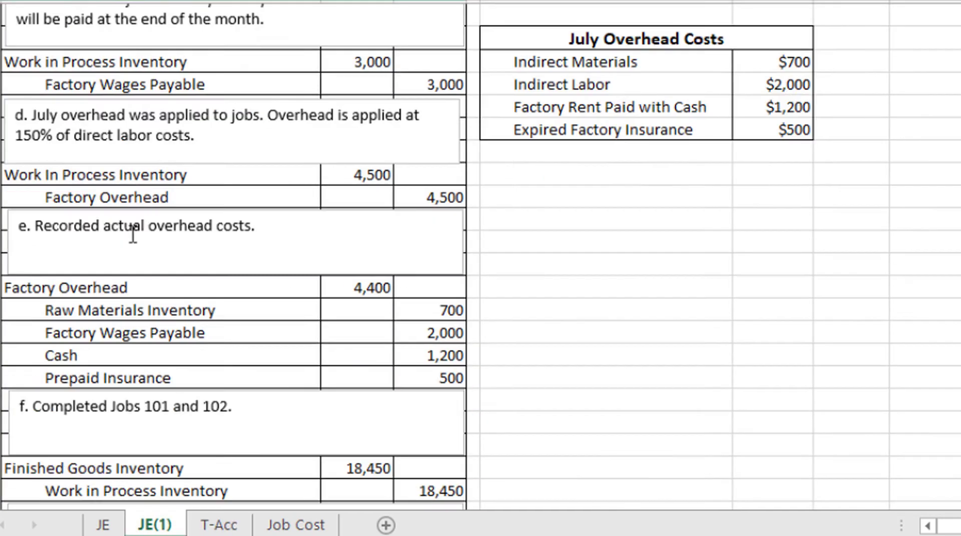
left_click(75, 116)
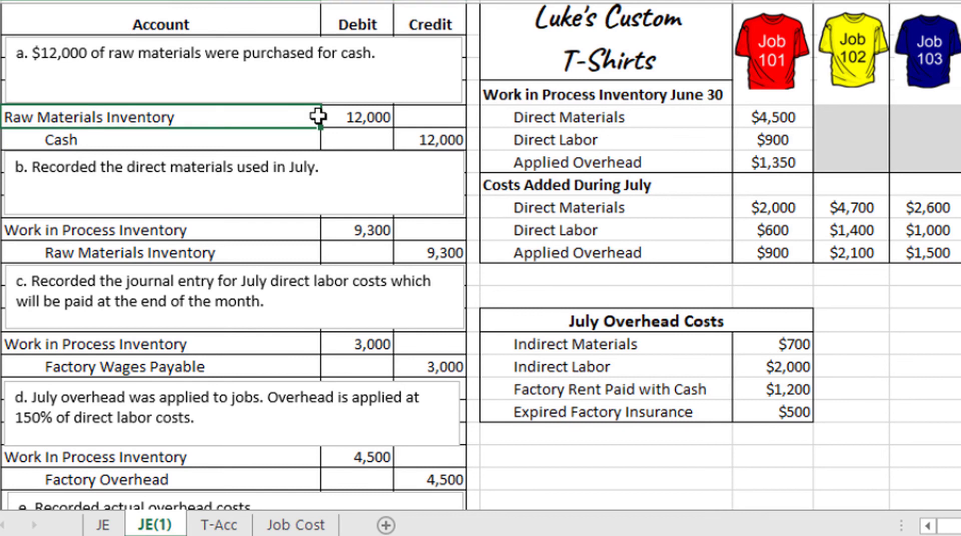
left_click(380, 116)
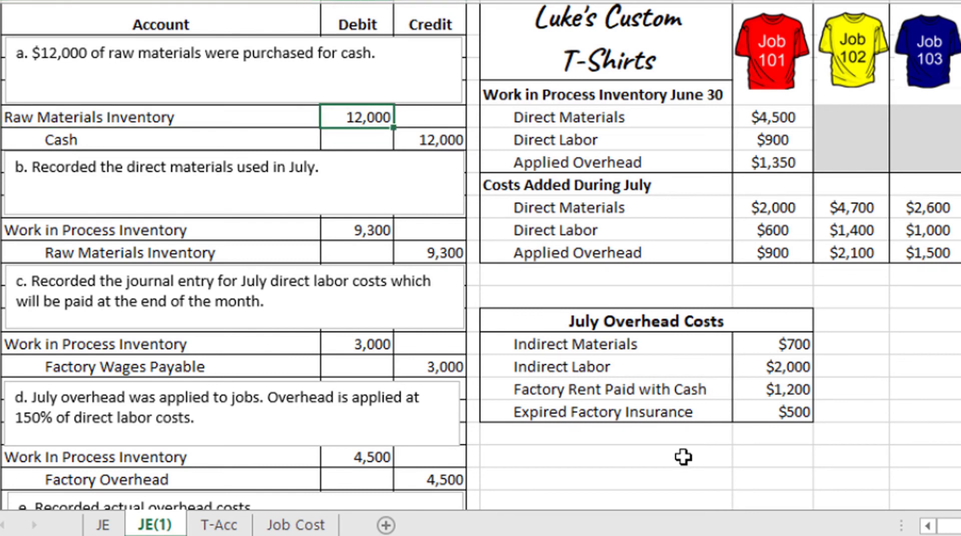
left_click(219, 525)
key("Down")
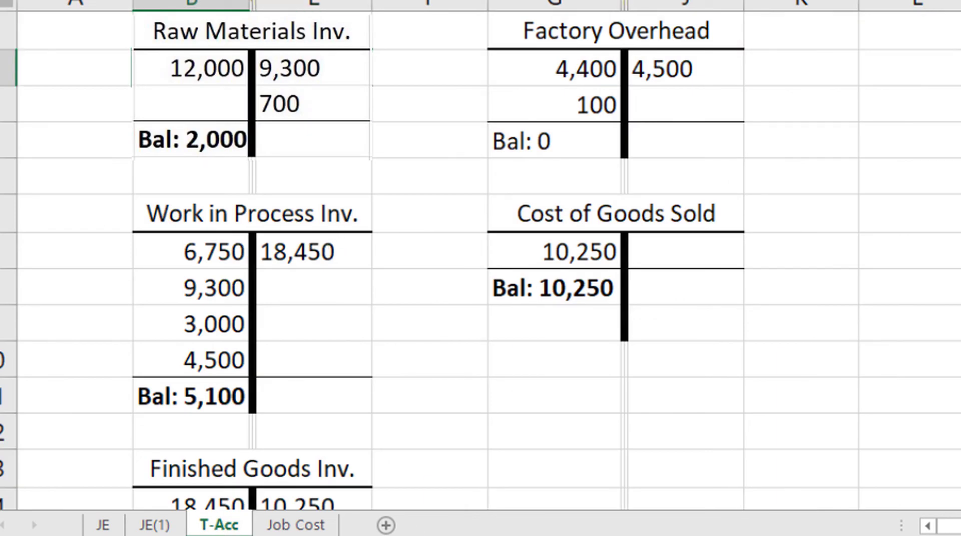
Trace the Work in Process debit in entry b on JE(1) to the Work in Process T-account on T-Acc
left_click(155, 525)
left_click_drag(89, 239, 386, 238)
left_click(377, 231)
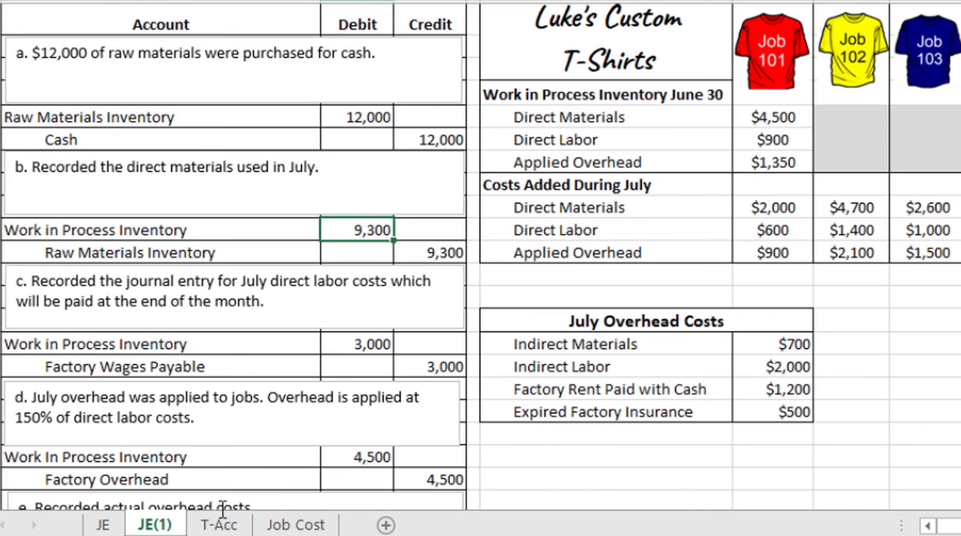
left_click(219, 525)
left_click(222, 289)
left_click(222, 289)
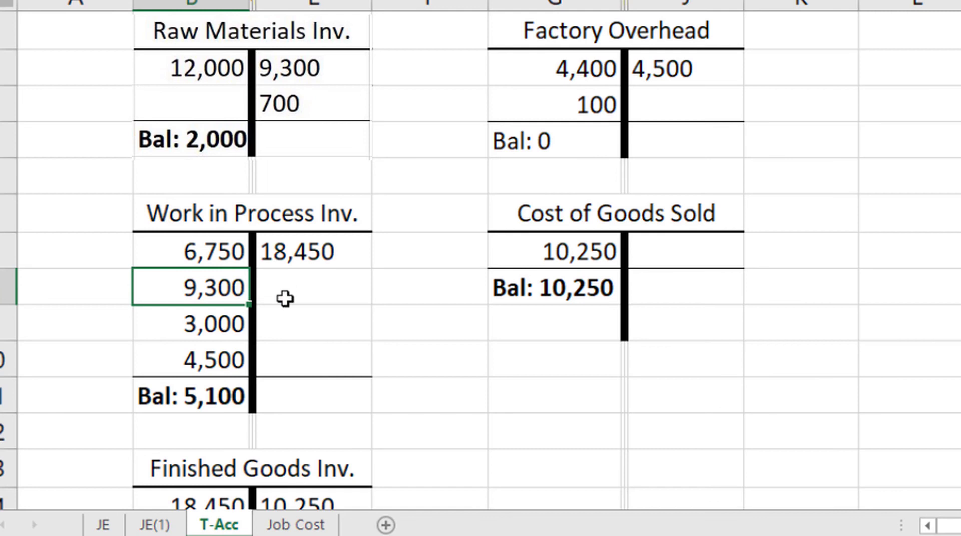
Check the Work in Process T-account's beginning balance against Job 101's June 30 costs on JE(1), returning to the T-accounts
left_click(201, 253)
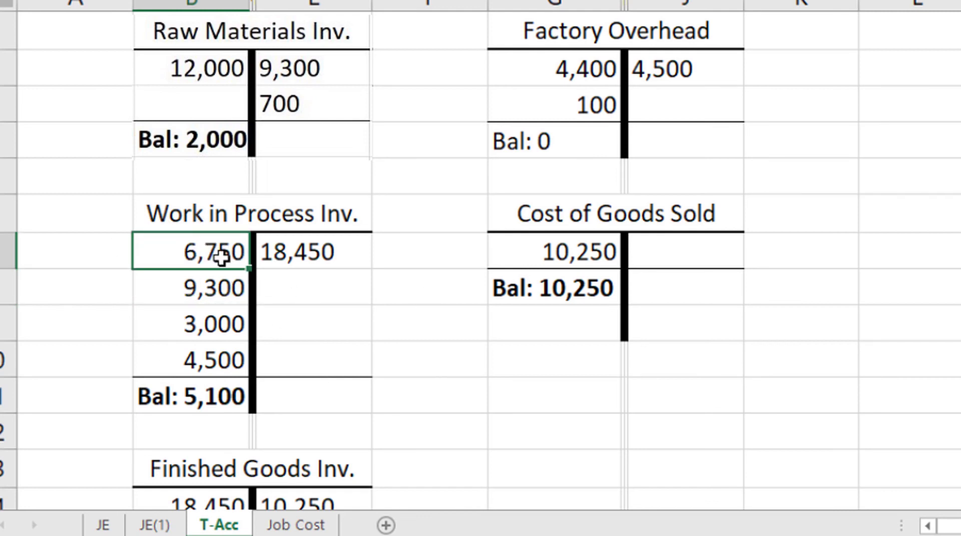
left_click(155, 525)
left_click_drag(795, 118, 793, 162)
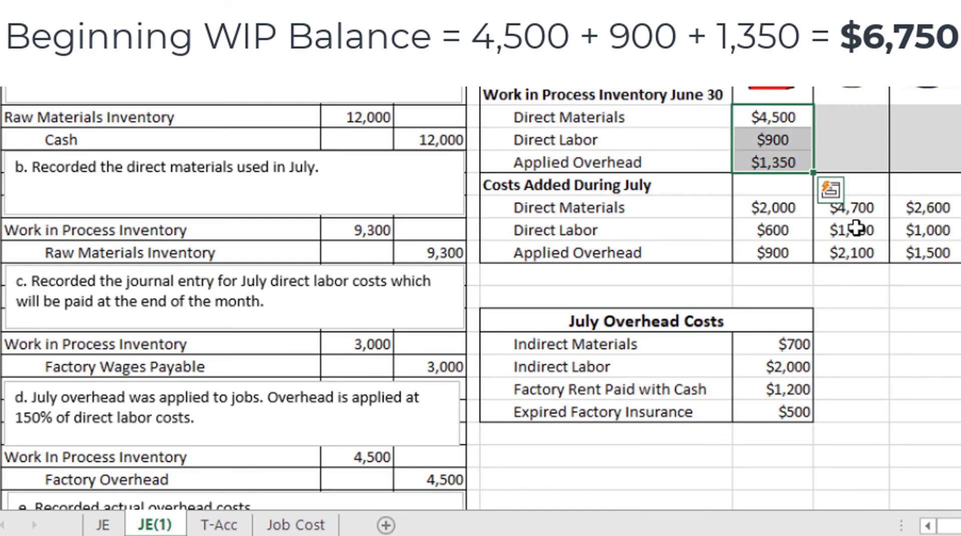
left_click(220, 526)
scroll(447, 247, "down", 1)
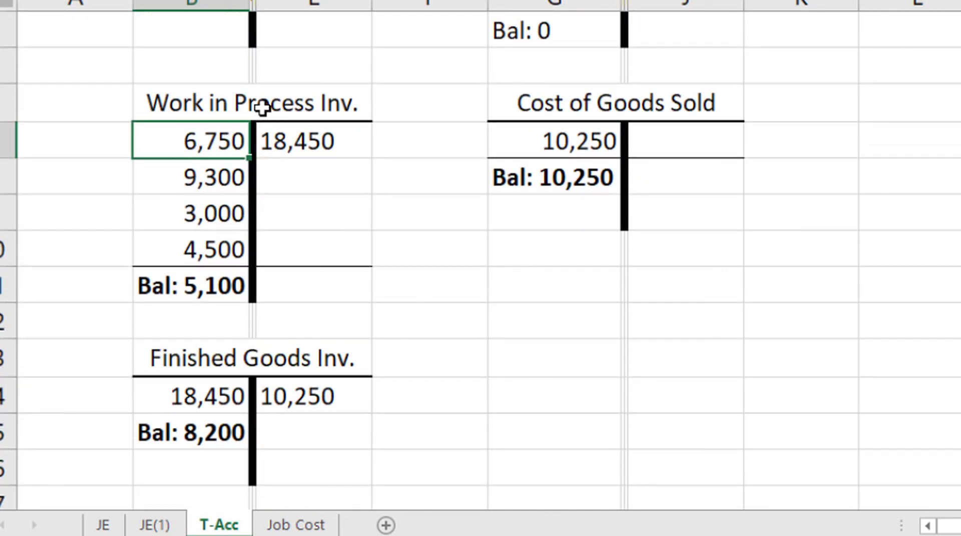
scroll(315, 221, "up", 1)
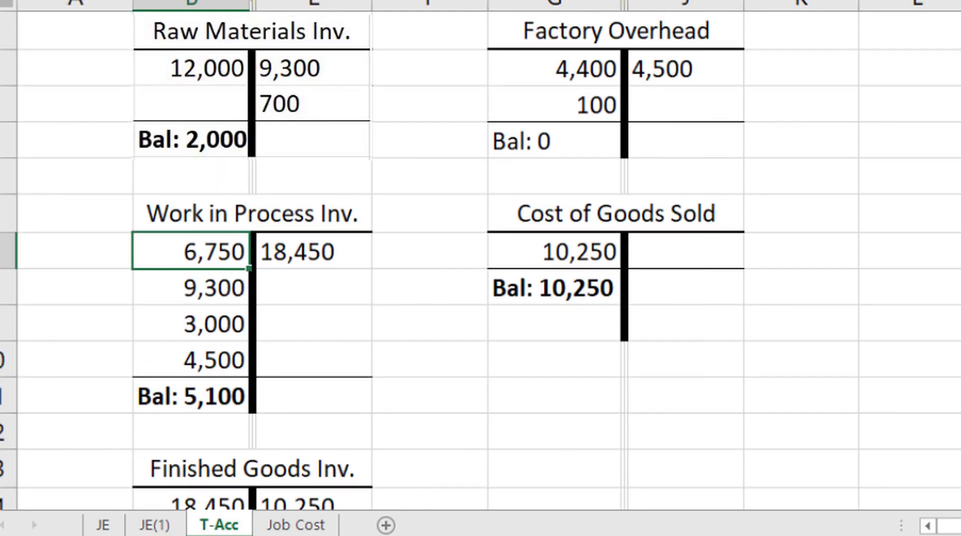
On the Job Cost sheet, calculate Order # 101's direct materials by adding its June 30 and July amounts with =F6+F10
left_click(303, 529)
left_click(619, 400)
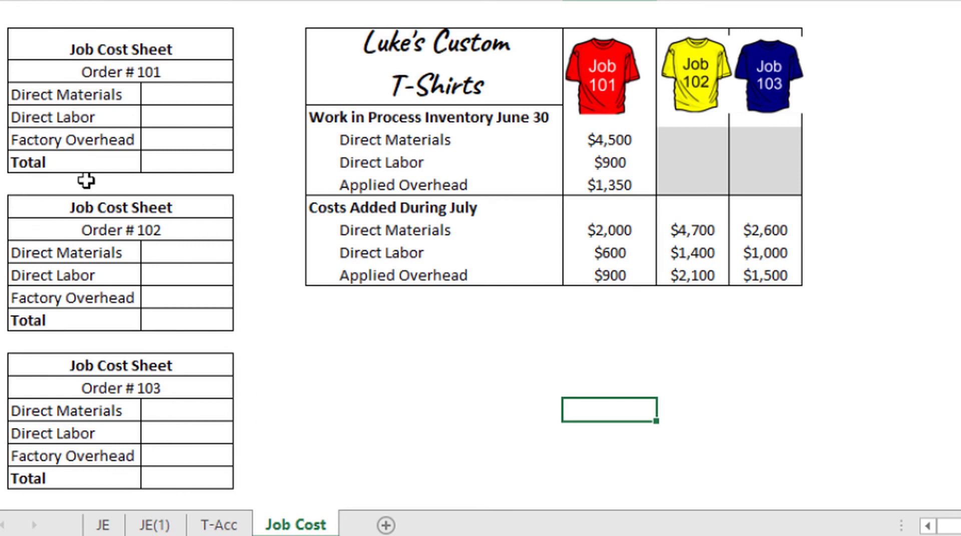
left_click(185, 94)
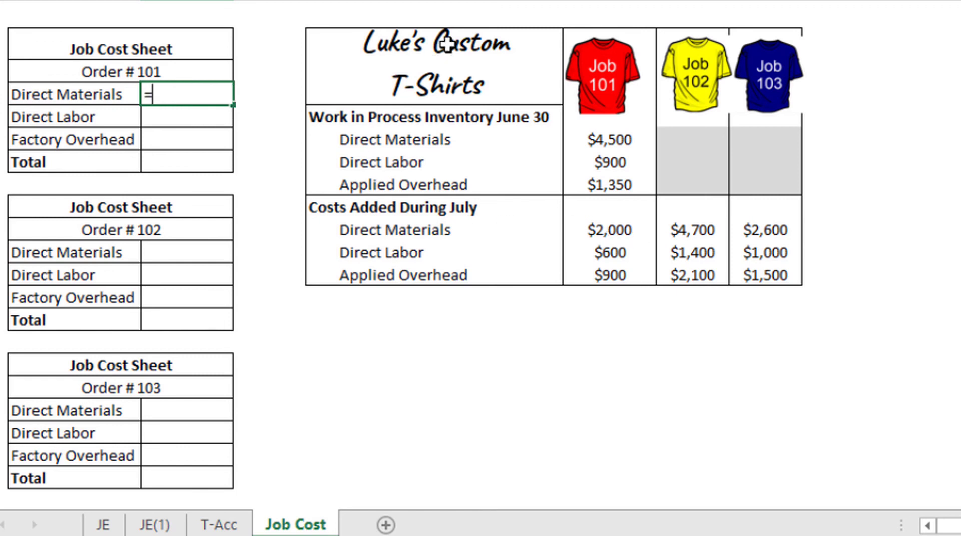
left_click(625, 143)
type("+")
left_click(626, 230)
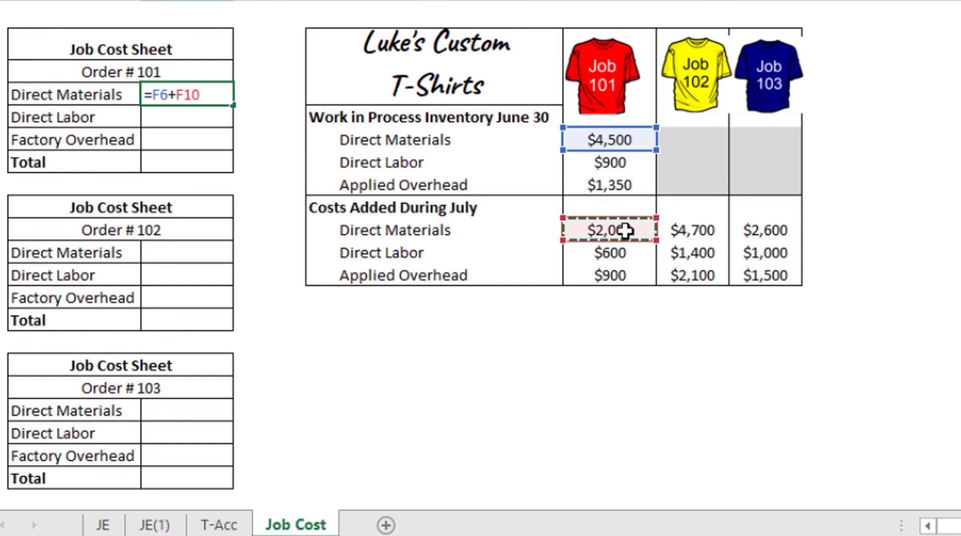
key("Return")
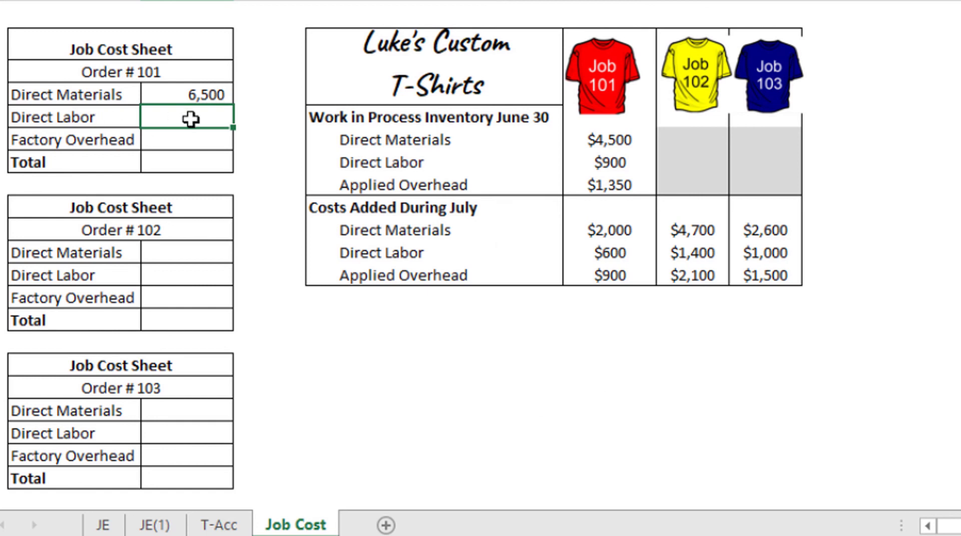
Calculate Order # 101's direct labor by adding its June 30 and July labor costs with =F7+F11
type("=")
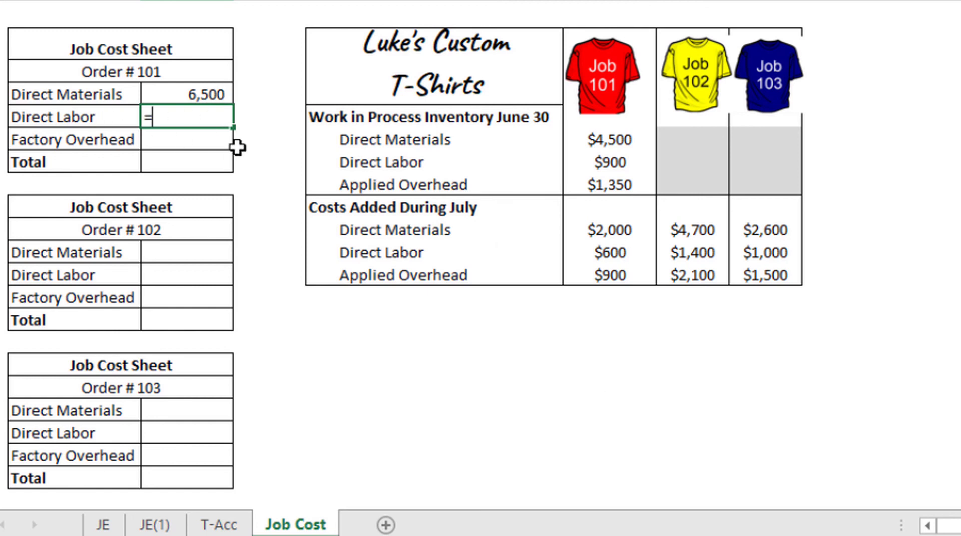
left_click(612, 164)
type("+")
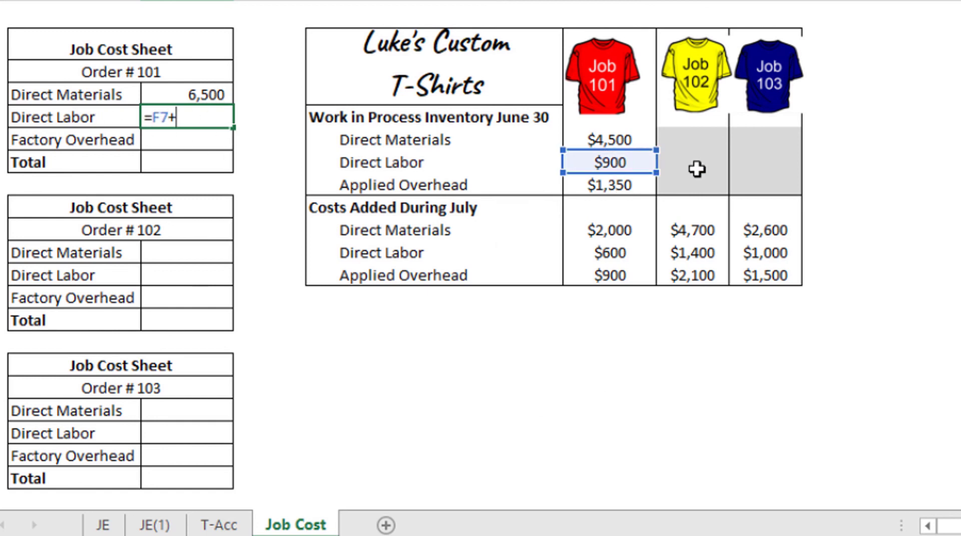
left_click(614, 253)
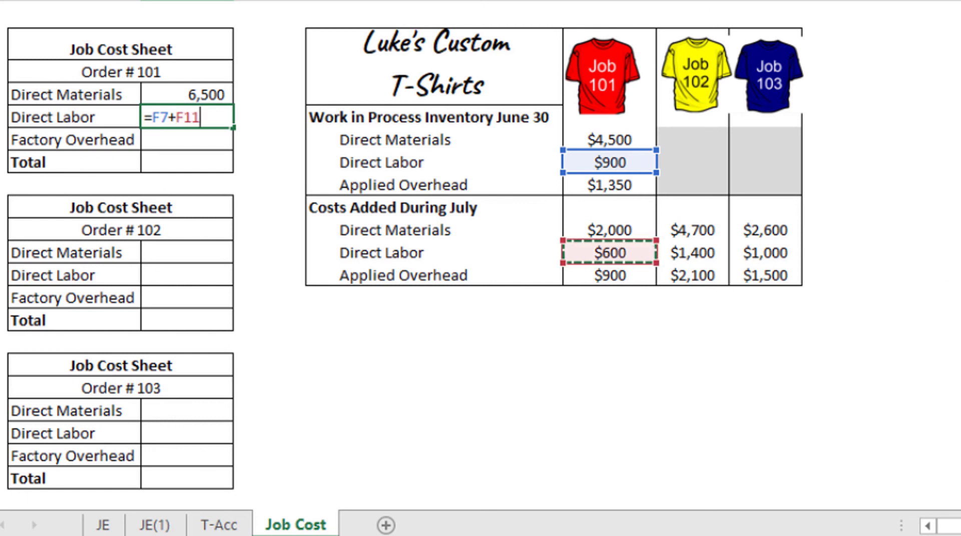
key("Return")
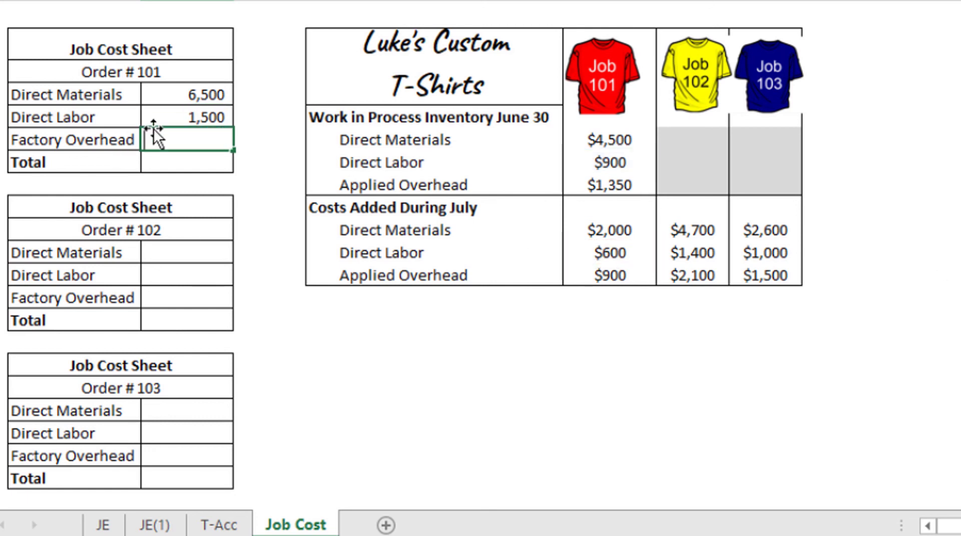
Calculate Order # 101's factory overhead with a formula adding the June 30 and July applied overhead for Job 101
type("=")
left_click(605, 181)
type("+")
left_click(627, 272)
key("Return")
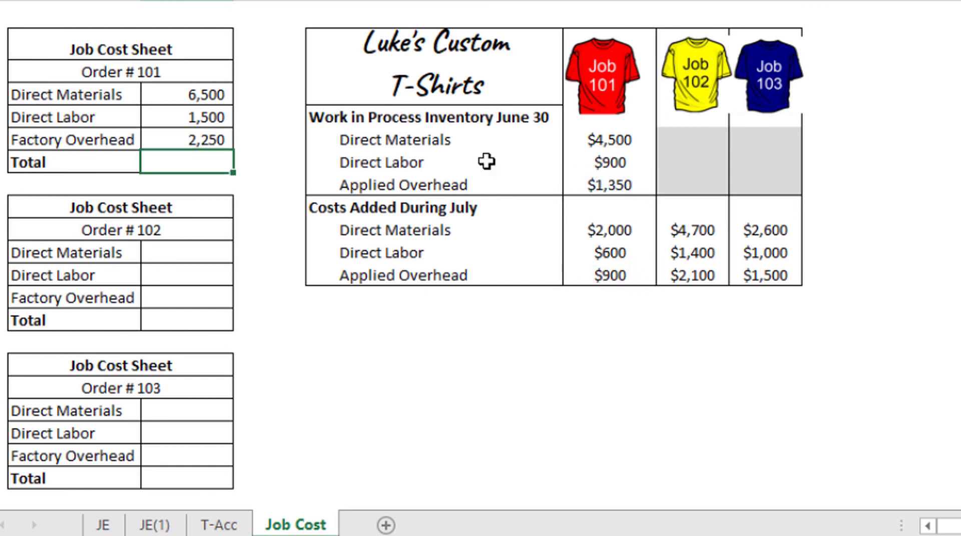
Total Order # 101's direct materials, direct labor and factory overhead with a SUM formula
type("=sum(")
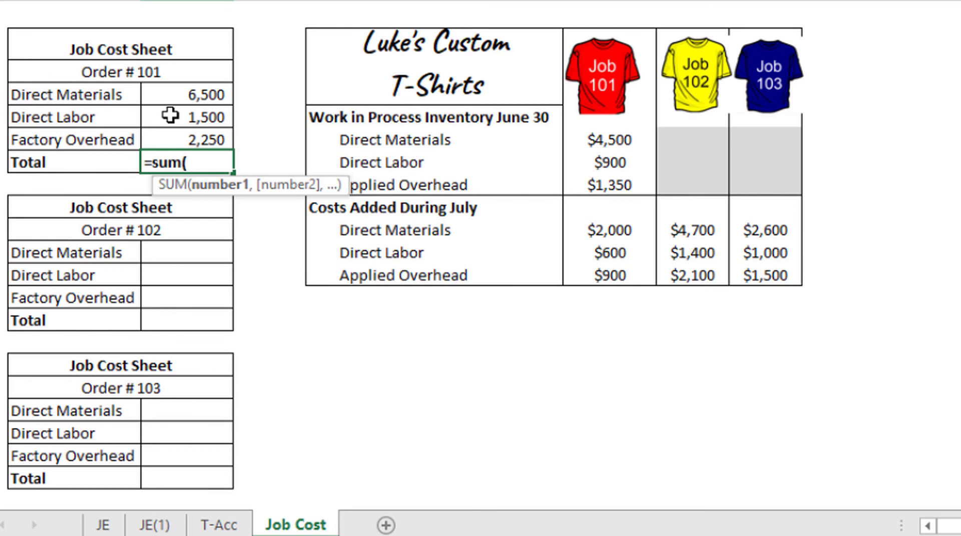
key("Up")
key("shift+Up")
key("shift+Up")
key("Return")
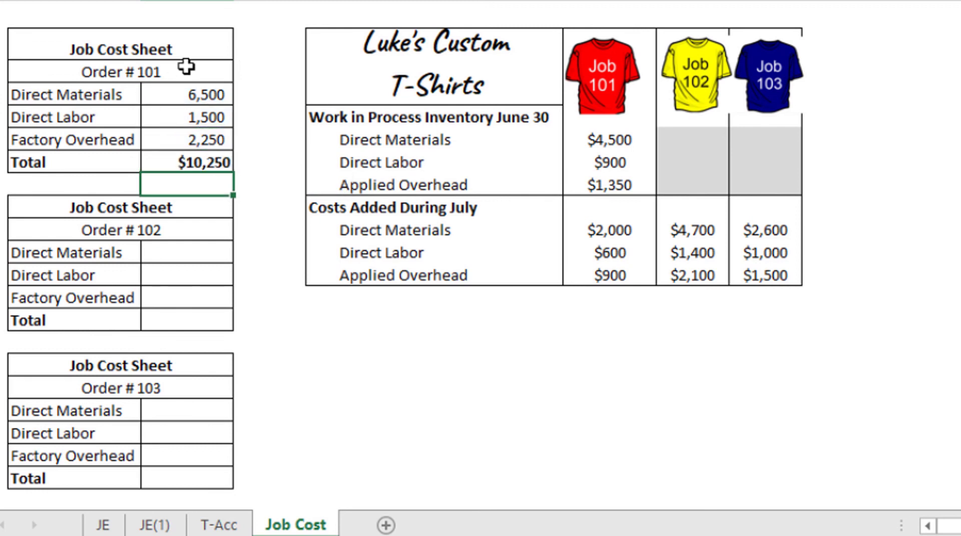
left_click(195, 159)
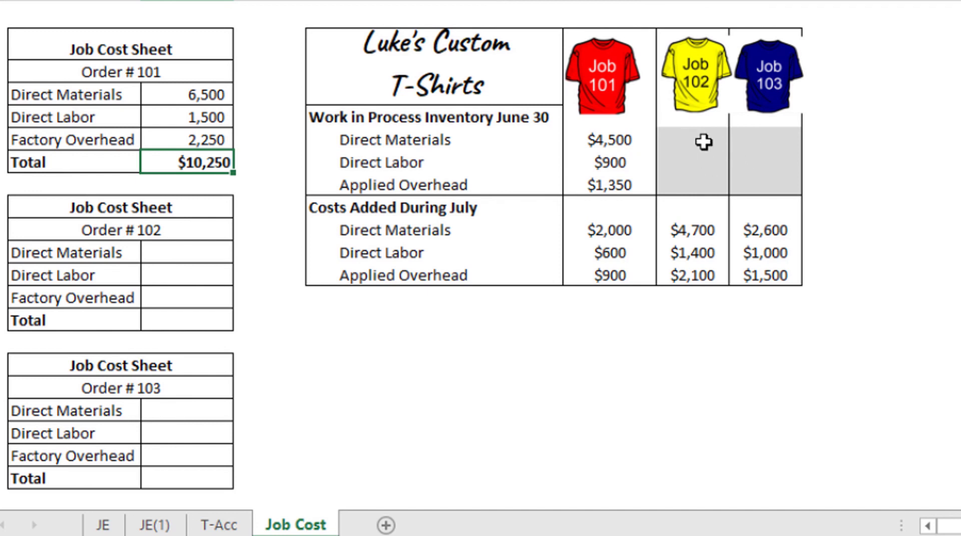
Enter Order # 102's July costs: direct materials 4,700, direct labor 1,400 and factory overhead 2,100, checking them against the Job 102 column
left_click_drag(690, 234, 772, 274)
left_click(689, 319)
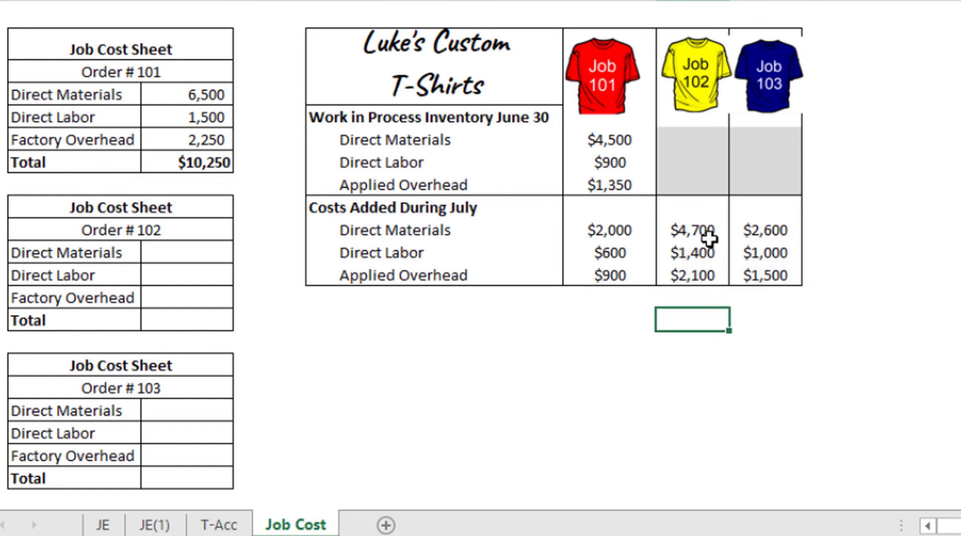
left_click(173, 258)
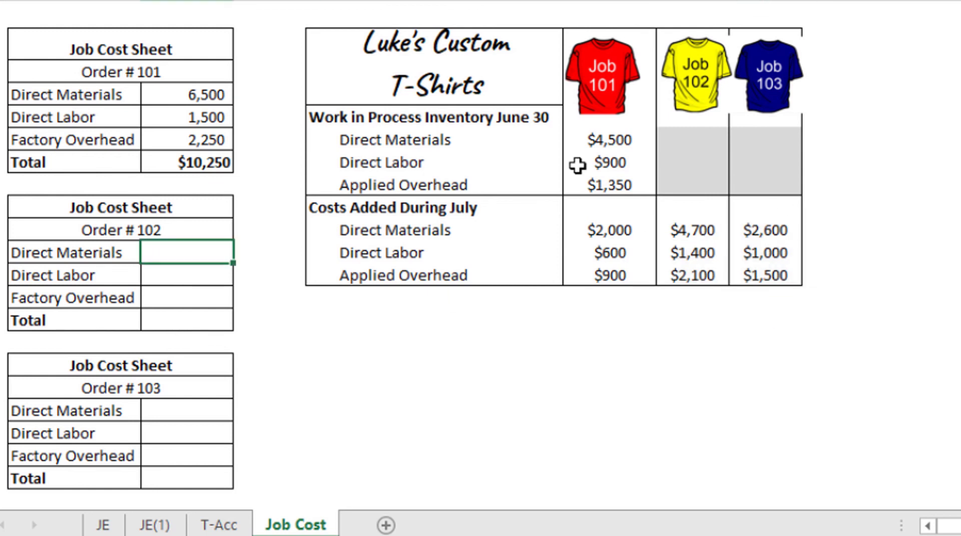
type("4,700")
key("Return")
type("1,400")
key("Return")
type("2,100")
key("Return")
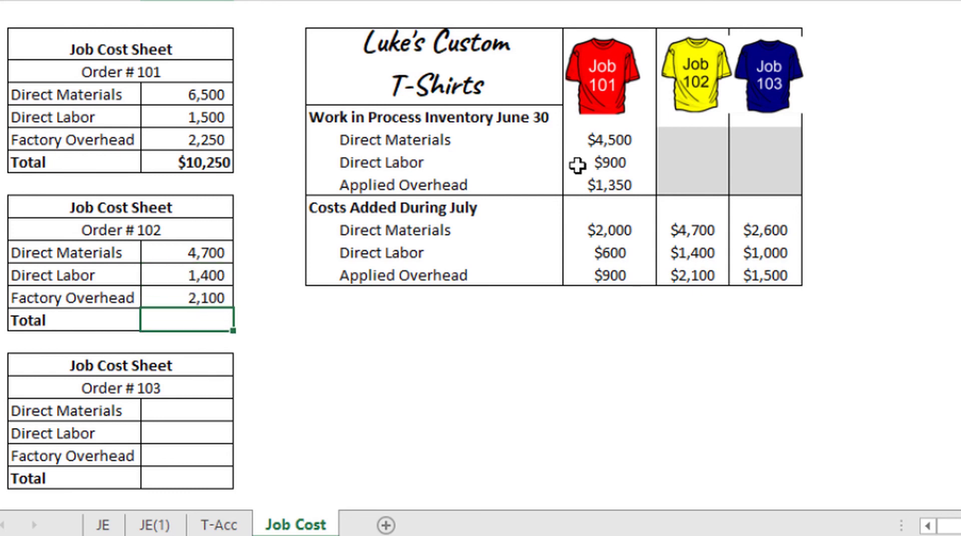
left_click_drag(690, 228, 694, 281)
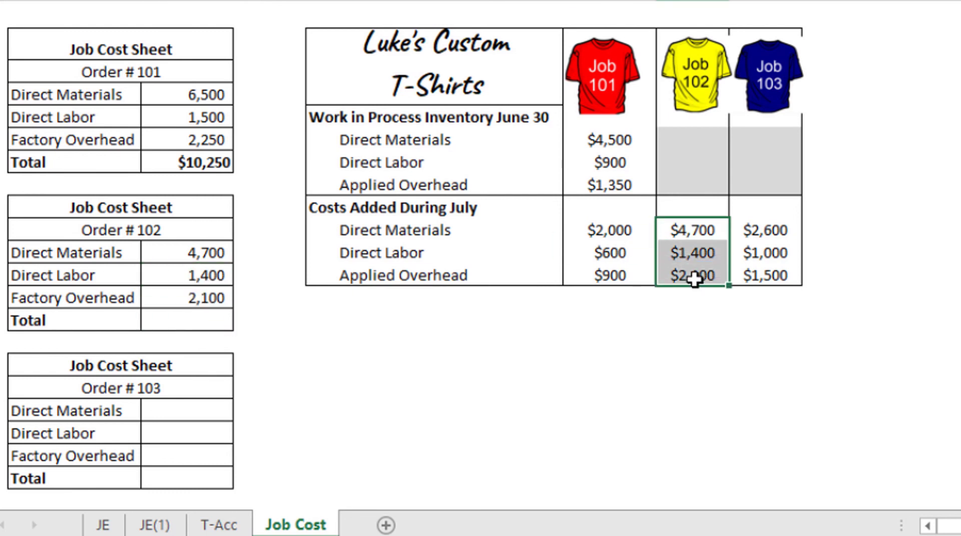
Total Order # 102's three cost lines with a SUM formula
left_click(175, 311)
type("=sum(")
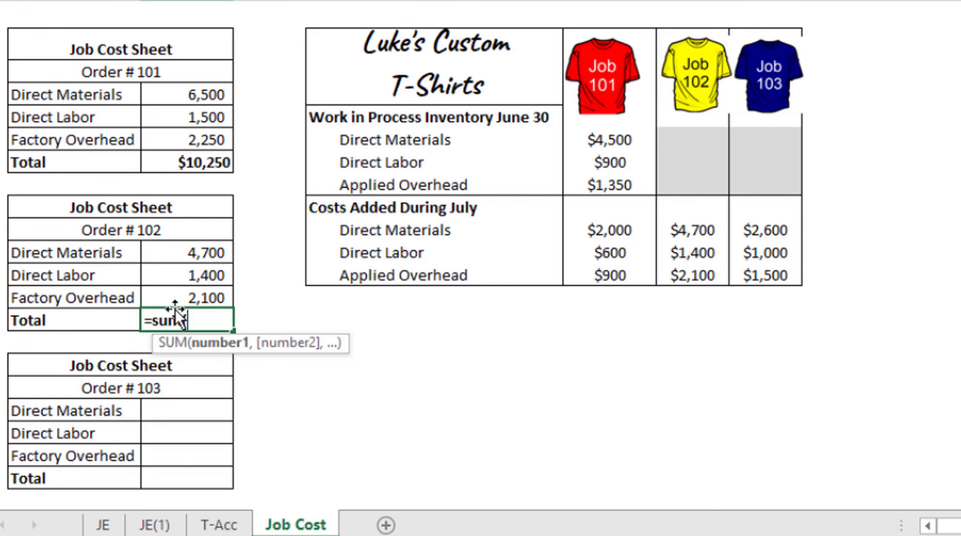
key("Up")
key("shift+Up")
key("shift+Up")
key("Return")
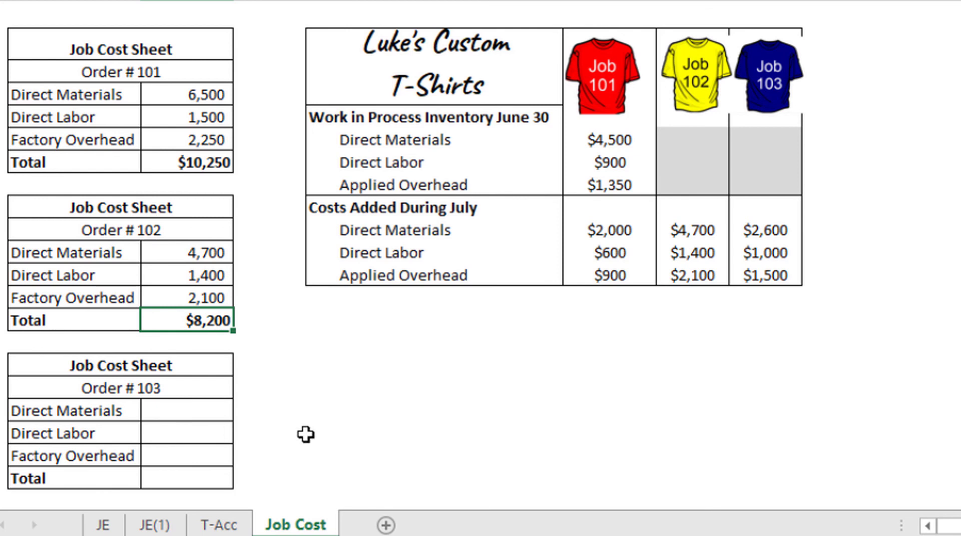
Enter Order # 103's costs: direct materials 2,600, direct labor 1,000 and factory overhead 1,500
left_click(176, 408)
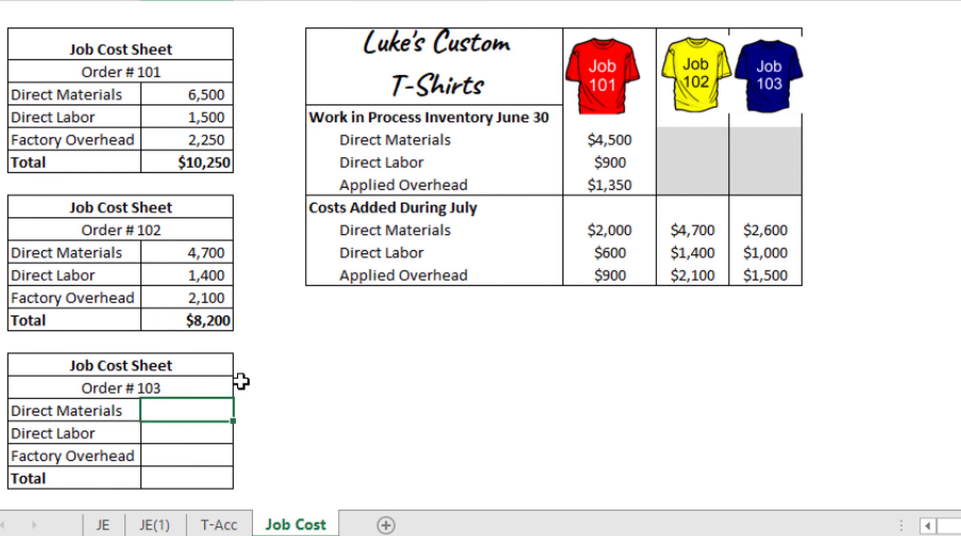
type("2,600")
key("Return")
type("1,000")
key("Return")
type("1500")
key("Return")
Total Order # 103's three cost lines with a SUM formula and review the completed job cost sheets
type("=")
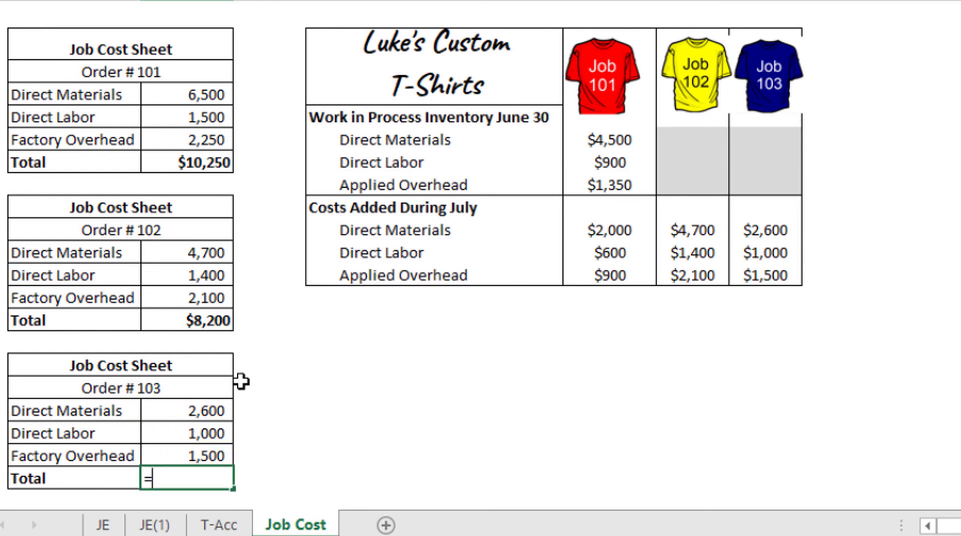
type("sum(")
key("Up")
key("Up")
key("Up")
key("shift+Down")
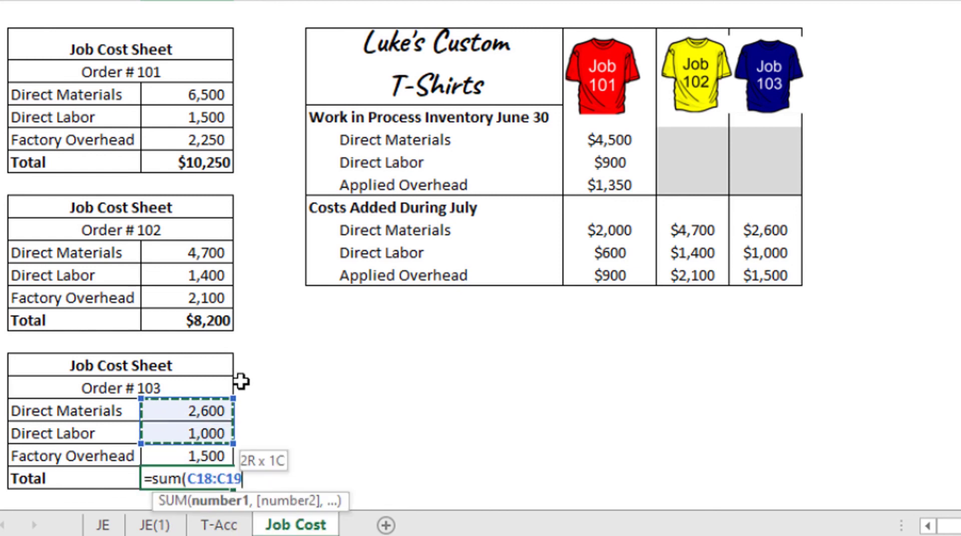
key("shift+Down")
type(")")
key("Return")
left_click(196, 475)
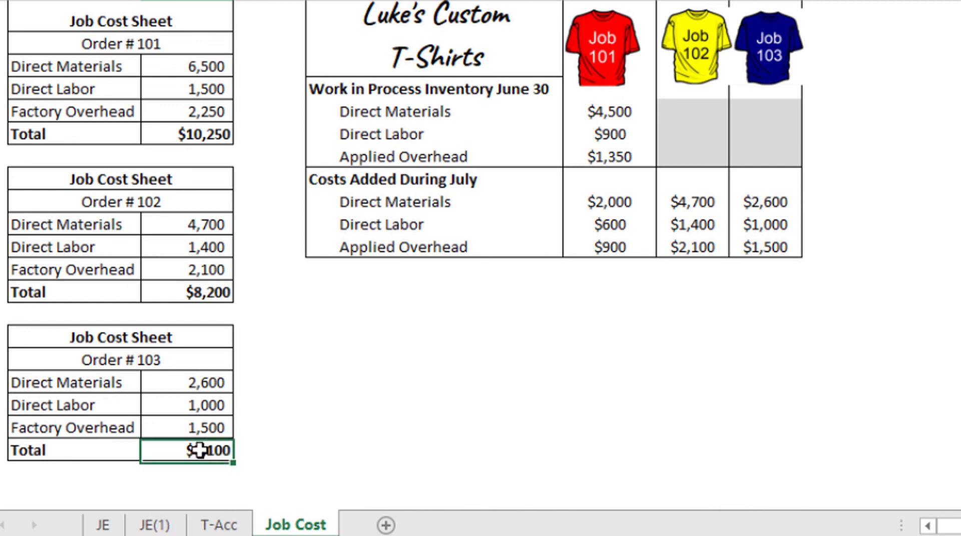
scroll(229, 345, "up", 1)
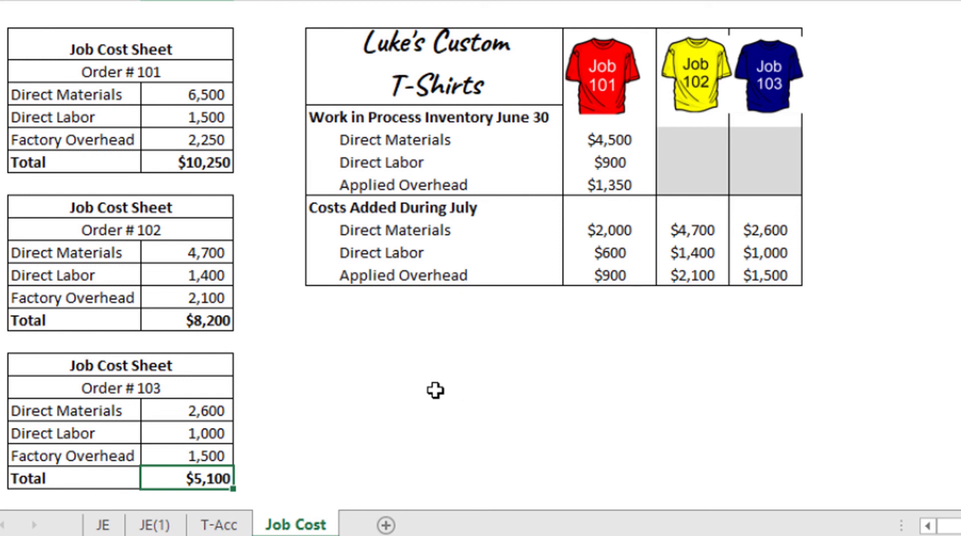
Review journal entries f through h on the JE(1) sheet
left_click(153, 525)
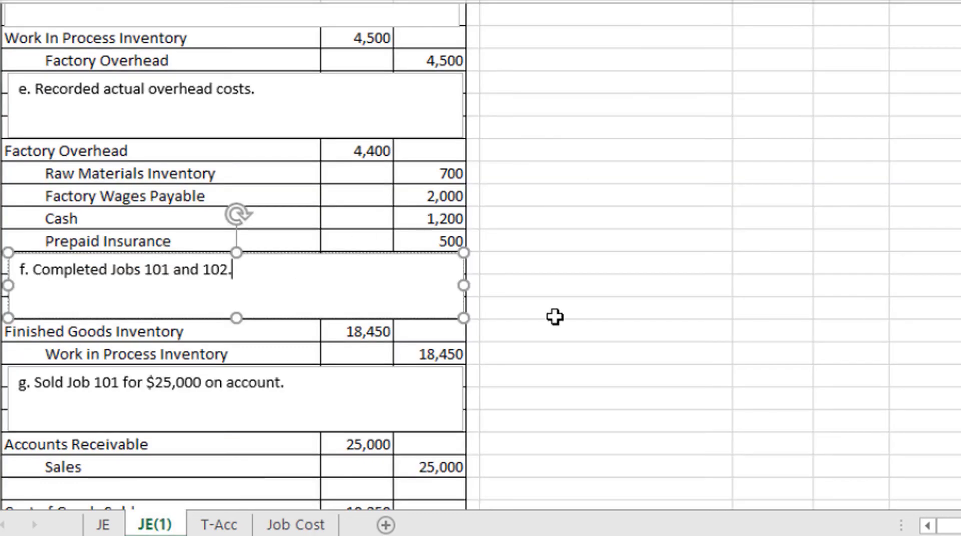
scroll(311, 276, "down", 4)
scroll(374, 273, "up", 1)
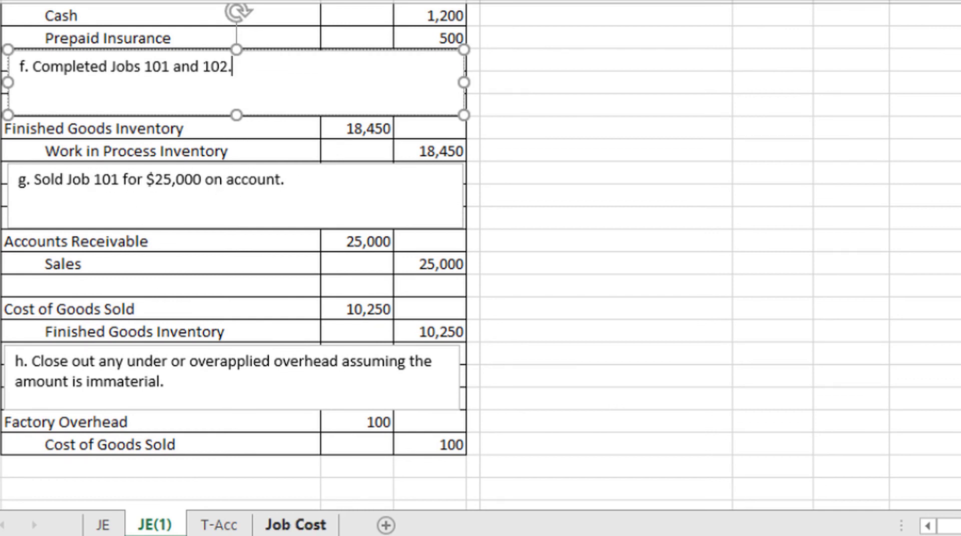
Label Order # 101 as "(sold)" in its heading on the Job Cost sheet
left_click(320, 525)
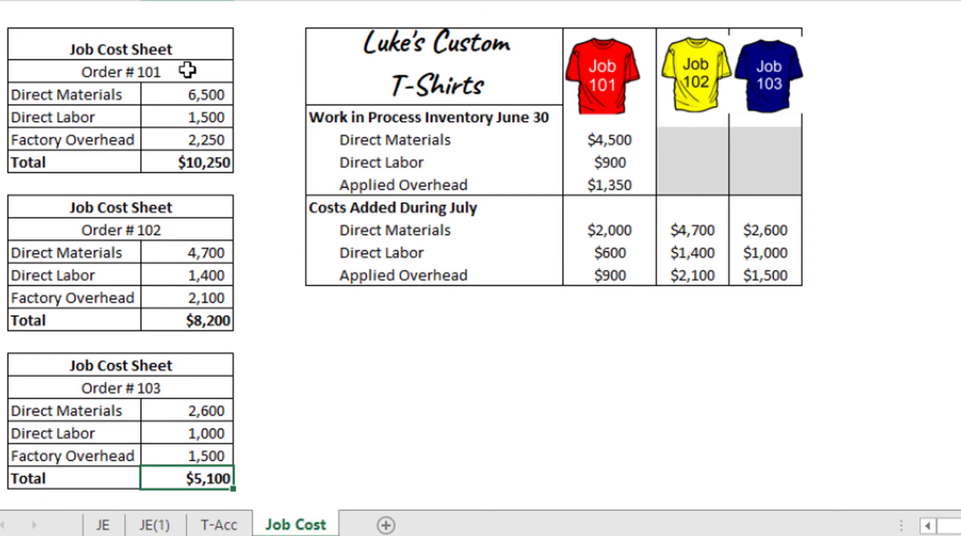
left_click(181, 72)
double_click(183, 71)
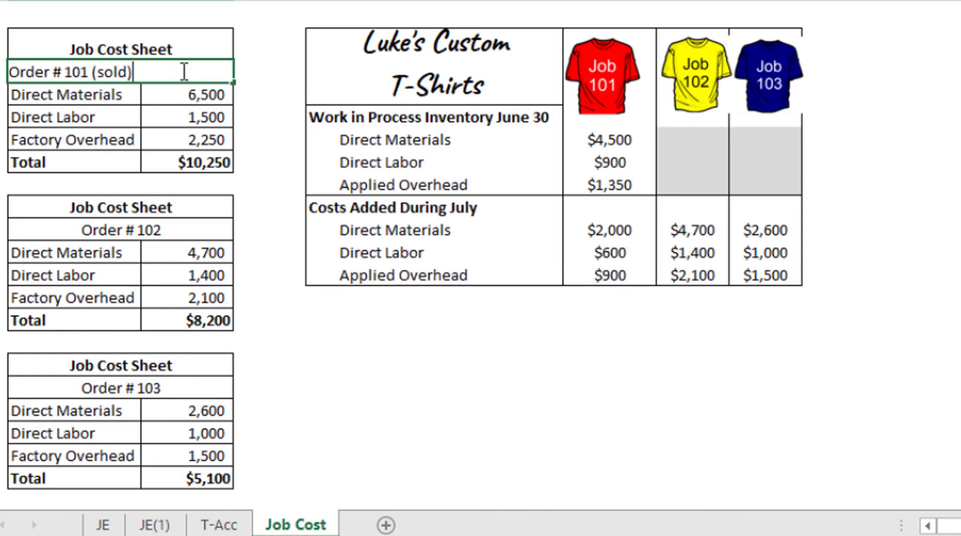
key("Return")
Check entry f on the JE(1) sheet and label Order # 102 as "(finished)" in its job cost sheet heading
left_click(170, 225)
left_click(154, 525)
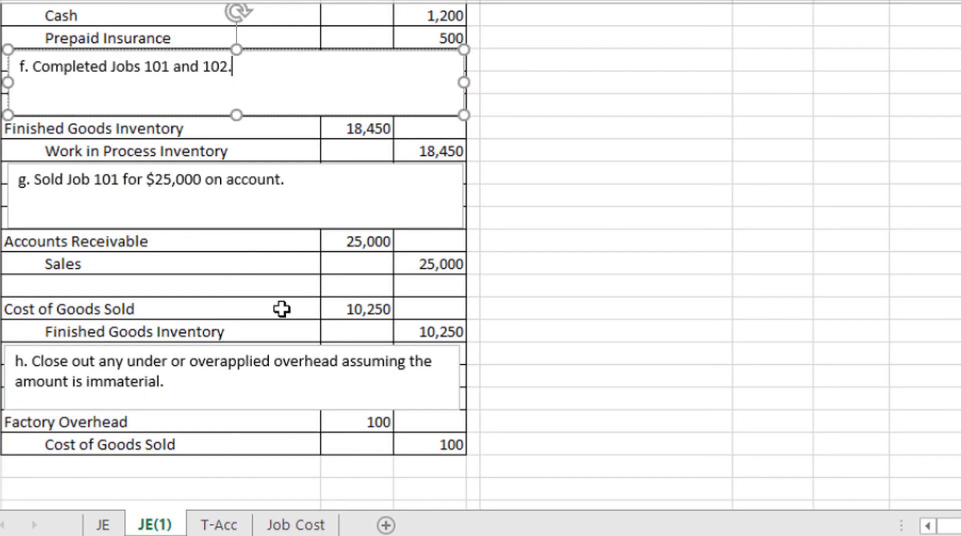
scroll(170, 170, "up", 1)
left_click_drag(20, 134, 240, 139)
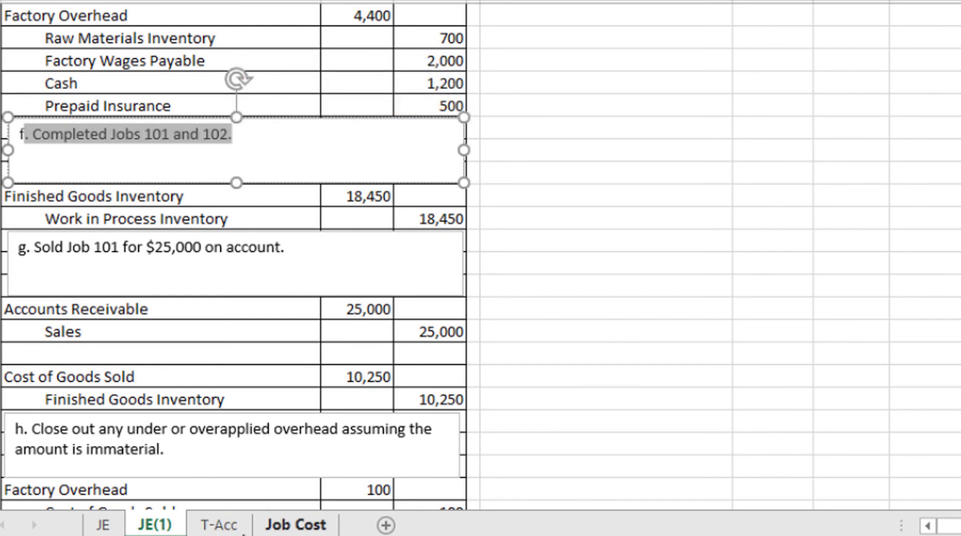
left_click(235, 530)
left_click(295, 525)
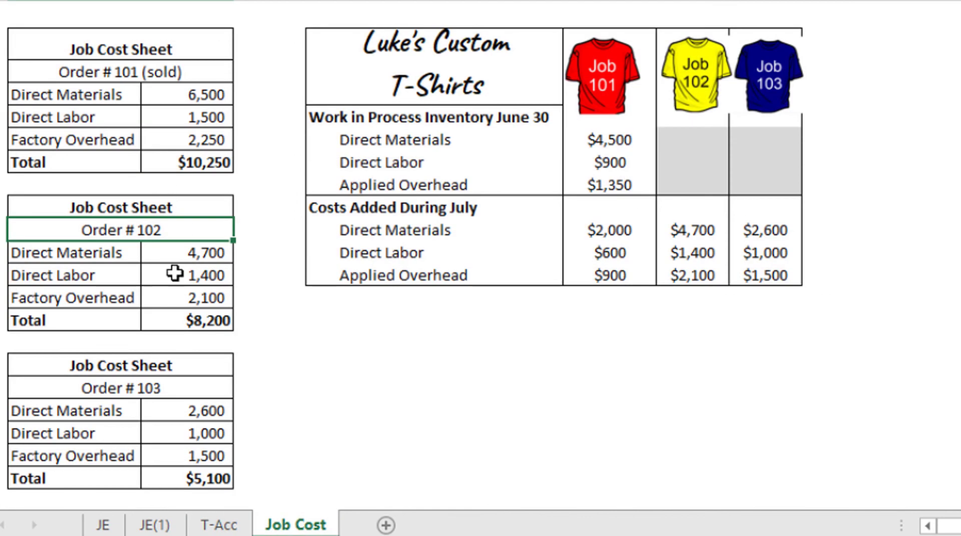
double_click(188, 231)
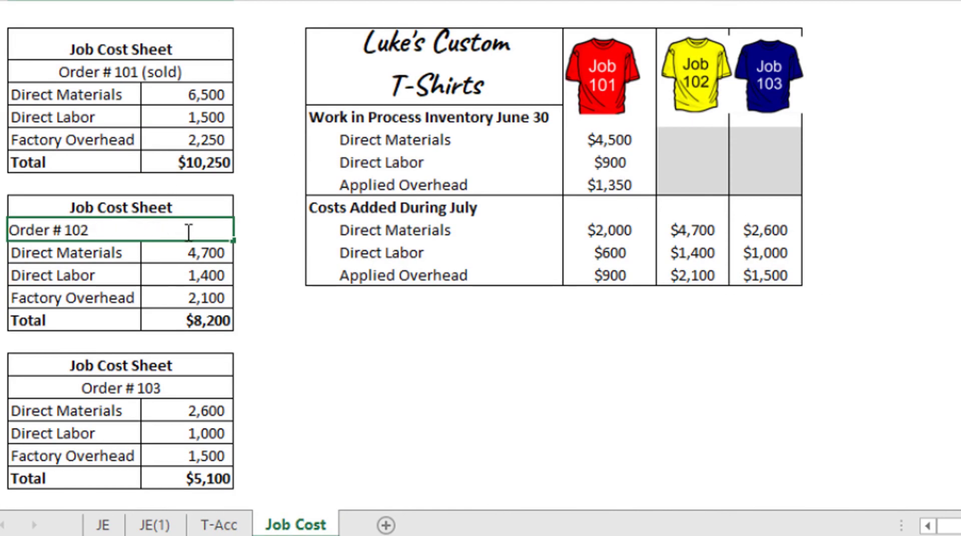
type("(finished")
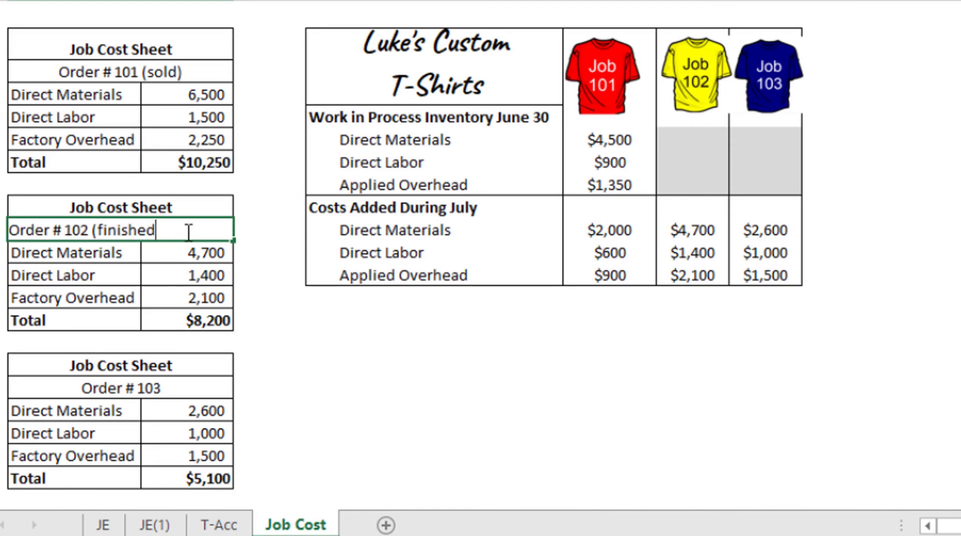
key("Return")
Review the JE(1) entries for Job 103's status and label Order # 103 as "(work in process)" in its job cost sheet heading
left_click(174, 389)
left_click(165, 524)
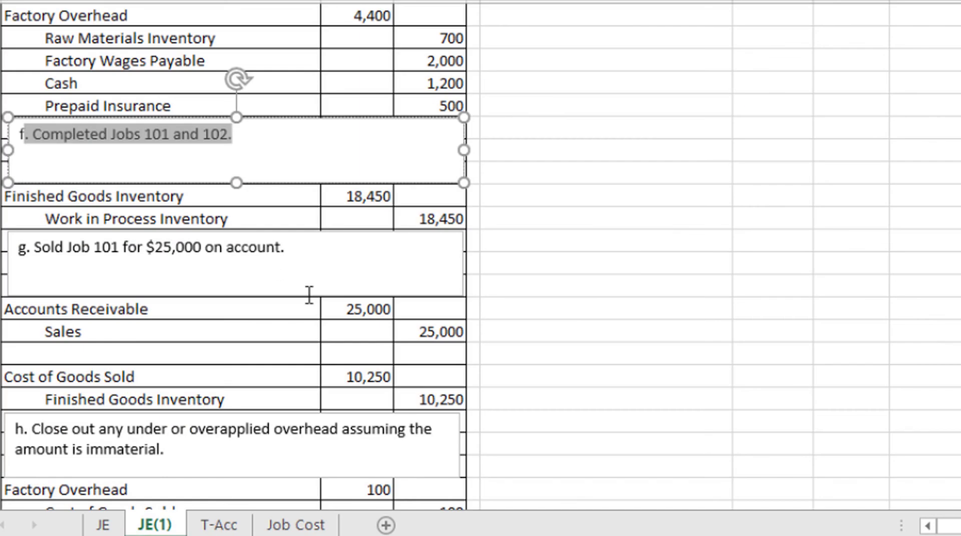
left_click(327, 355)
scroll(231, 329, "down", 2)
scroll(265, 225, "up", 2)
scroll(250, 245, "up", 5)
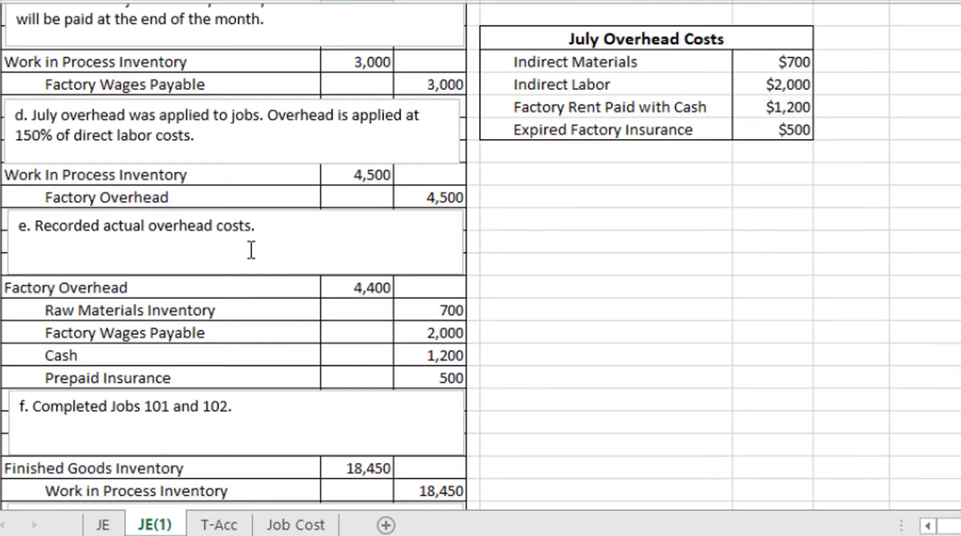
scroll(255, 257, "up", 2)
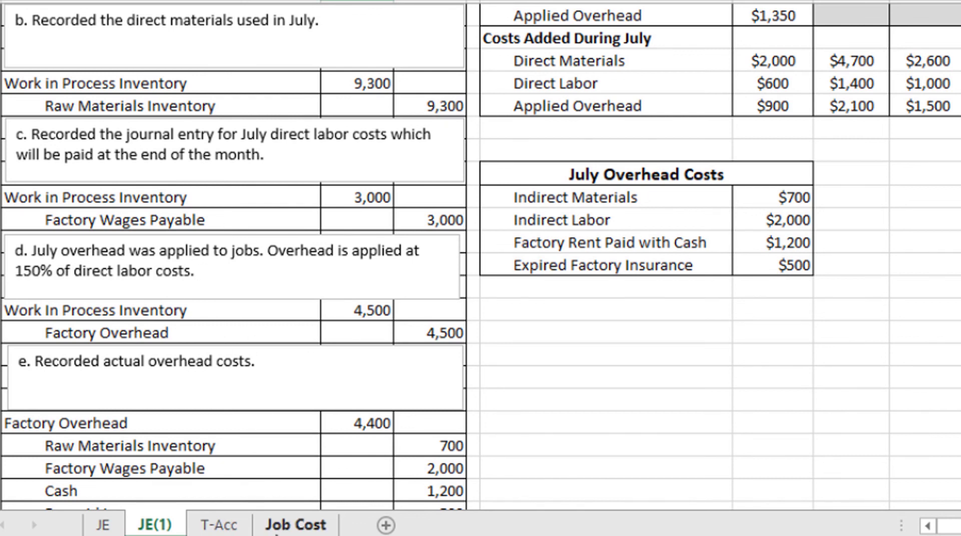
left_click(285, 529)
double_click(188, 390)
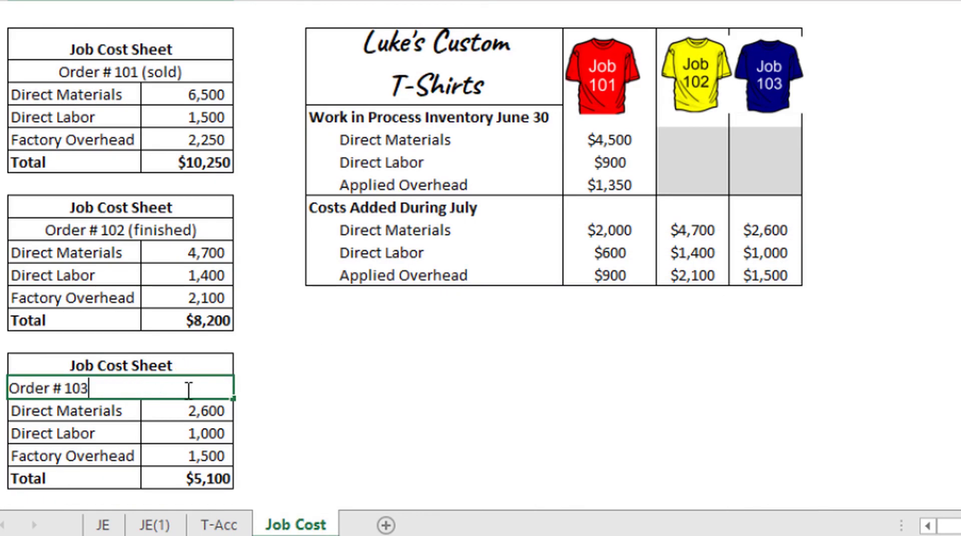
type("(work in process")
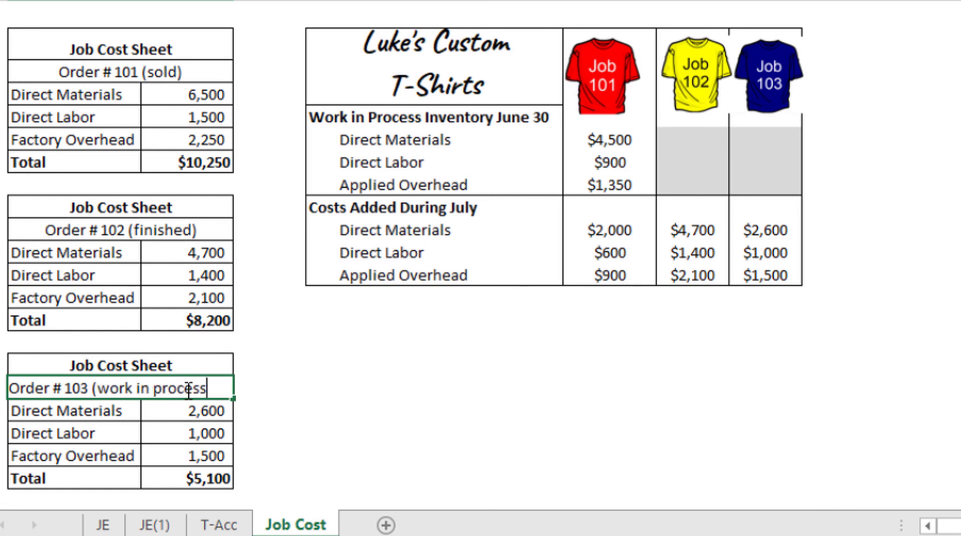
key("Return")
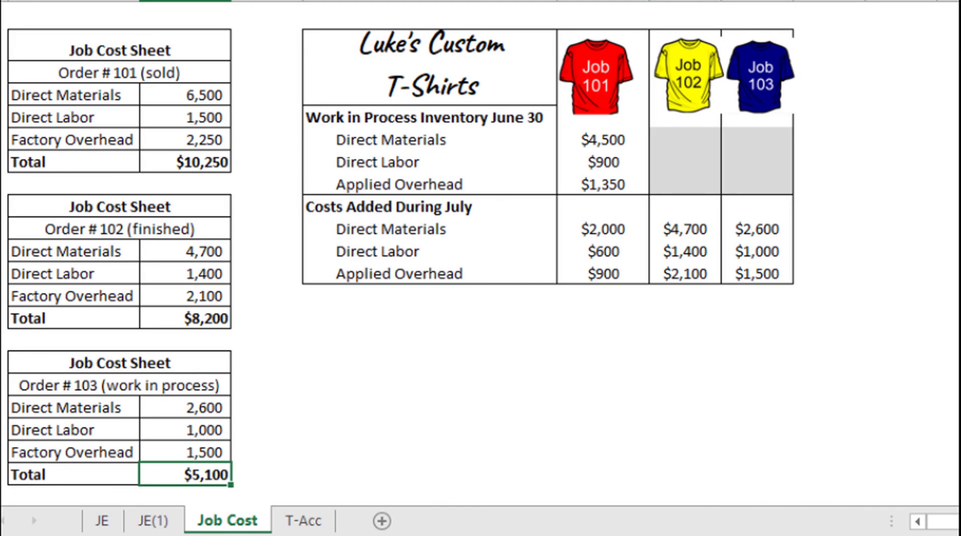
Compare Order # 101's total on the Job Cost sheet with the Cost of Goods Sold debit on the T-Acc sheet
left_click(220, 71)
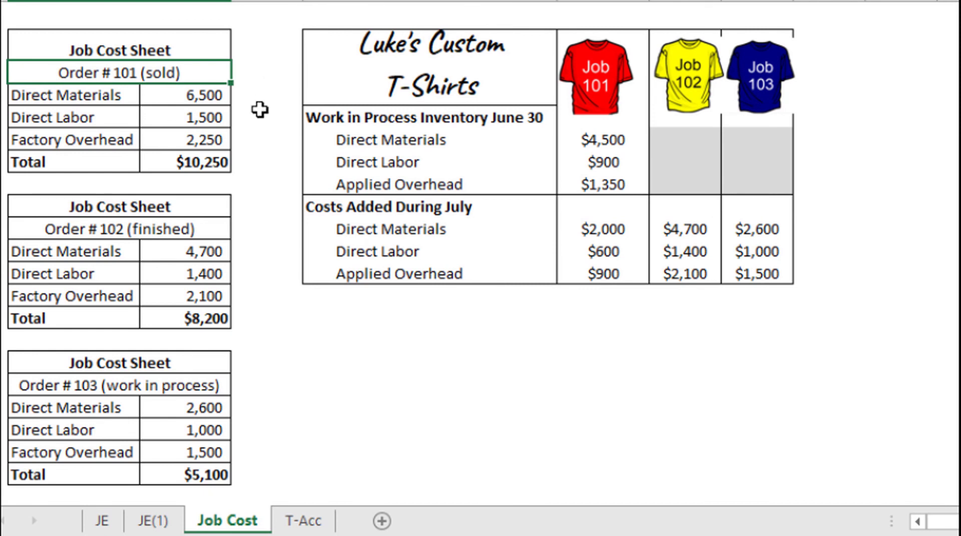
left_click(217, 161)
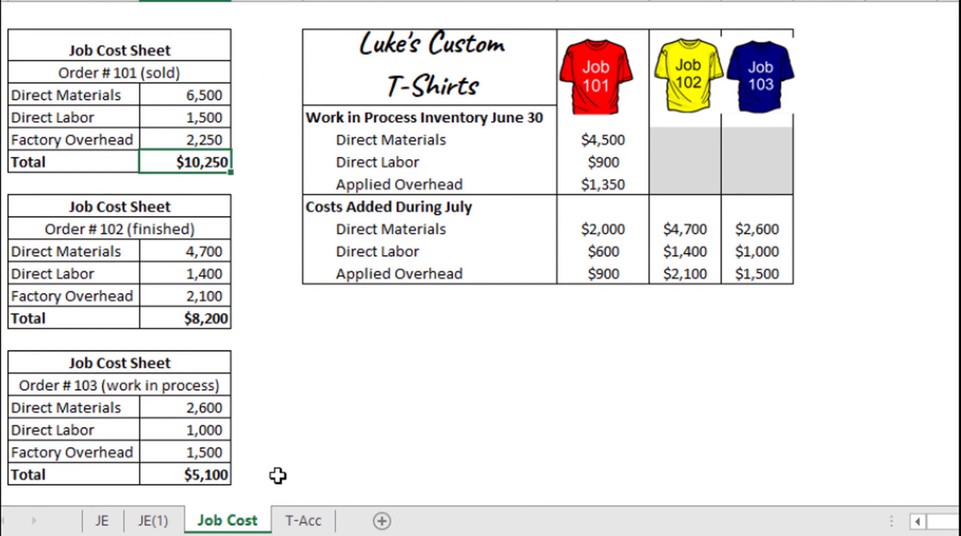
left_click(310, 523)
left_click(599, 251)
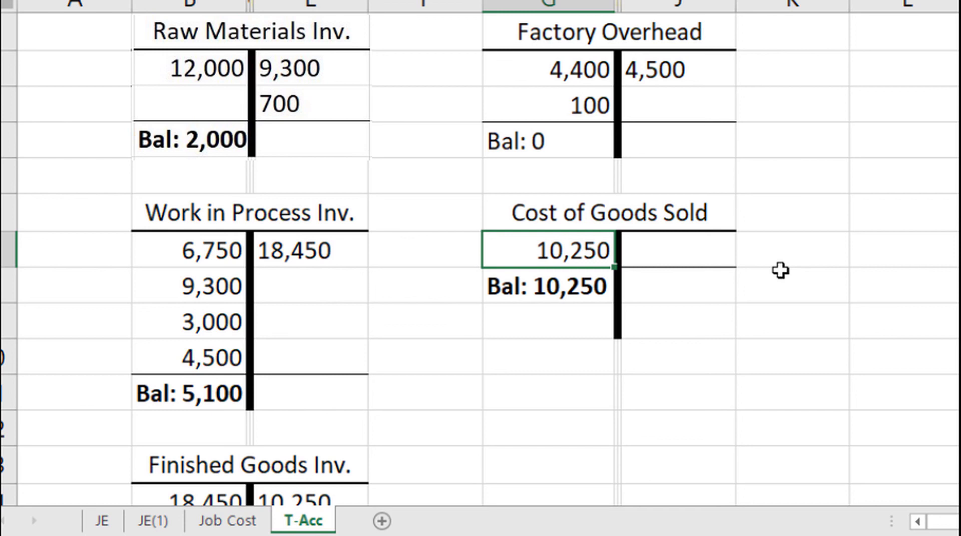
Check closing entry h on JE(1) and post its 100 credit to the Cost of Goods Sold T-account
left_click(593, 104)
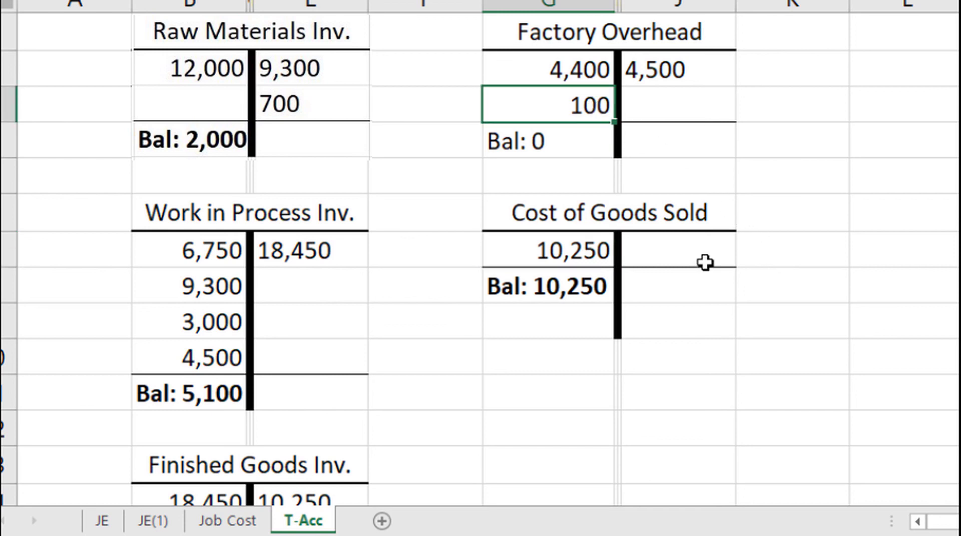
left_click(159, 520)
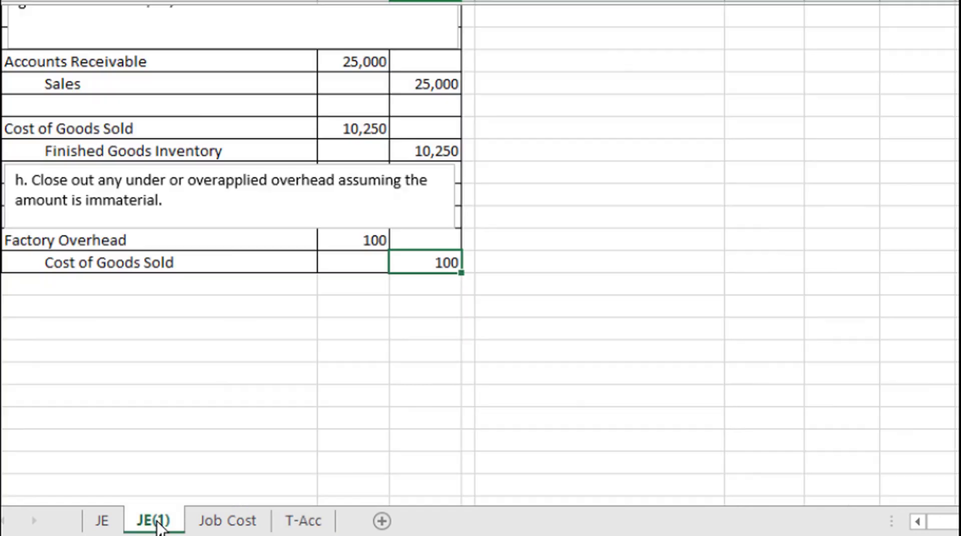
left_click(164, 262)
left_click(442, 261)
left_click(303, 521)
left_click(669, 248)
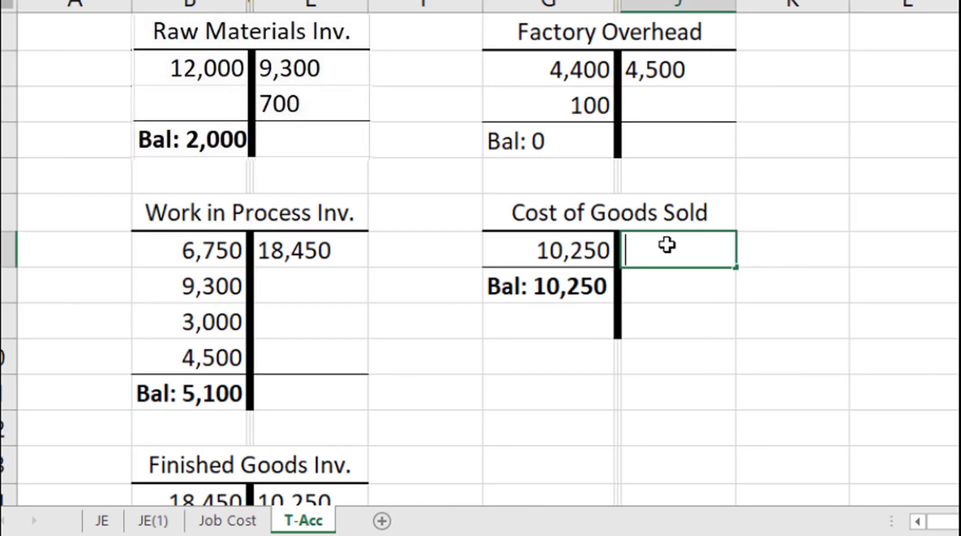
type("100")
key("Return")
Change the Cost of Goods Sold T-account balance to "Bal: 10,150"
key("Left")
key("F2")
key("Left")
key("Left")
key("BackSpace")
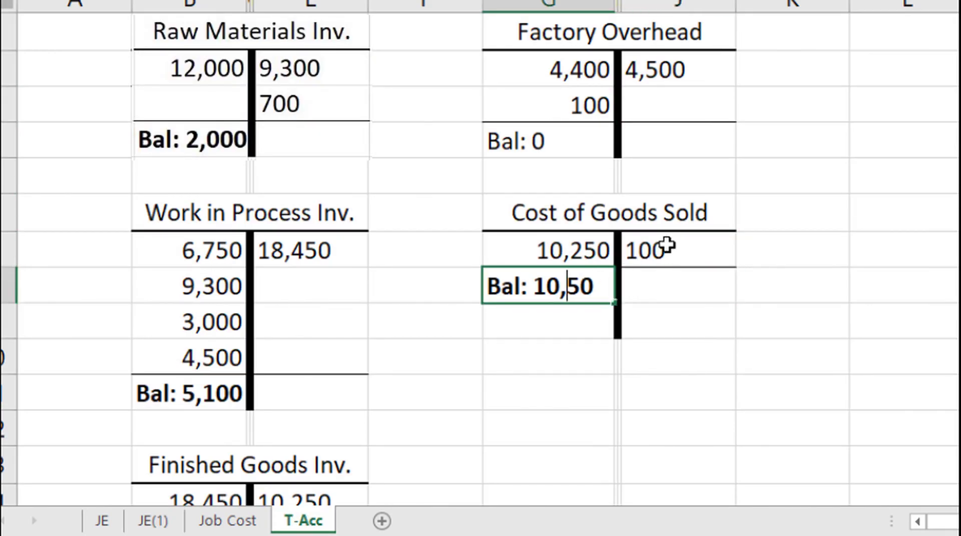
type("1")
key("Return")
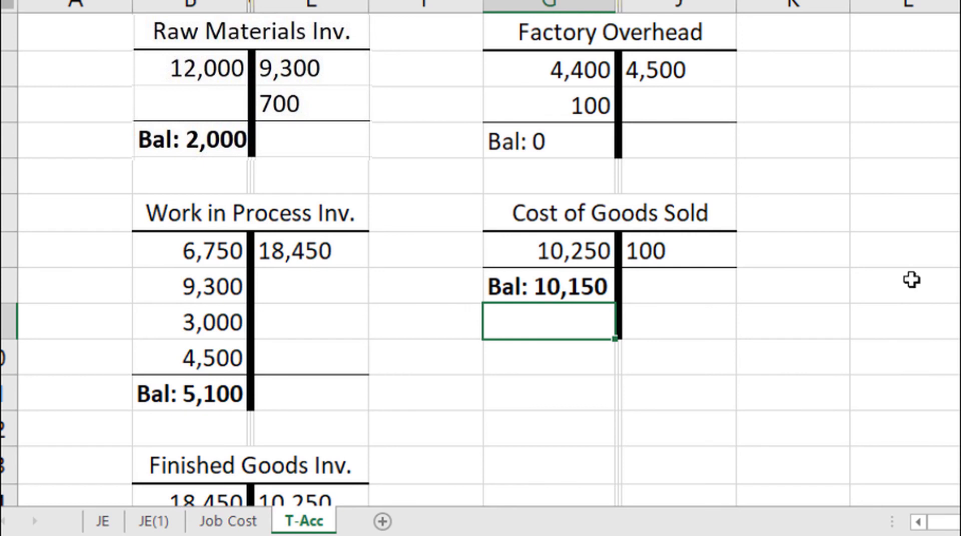
Compare the Cost of Goods Sold debit with the totals of Orders # 101 and # 102 on the Job Cost sheet
left_click(529, 257)
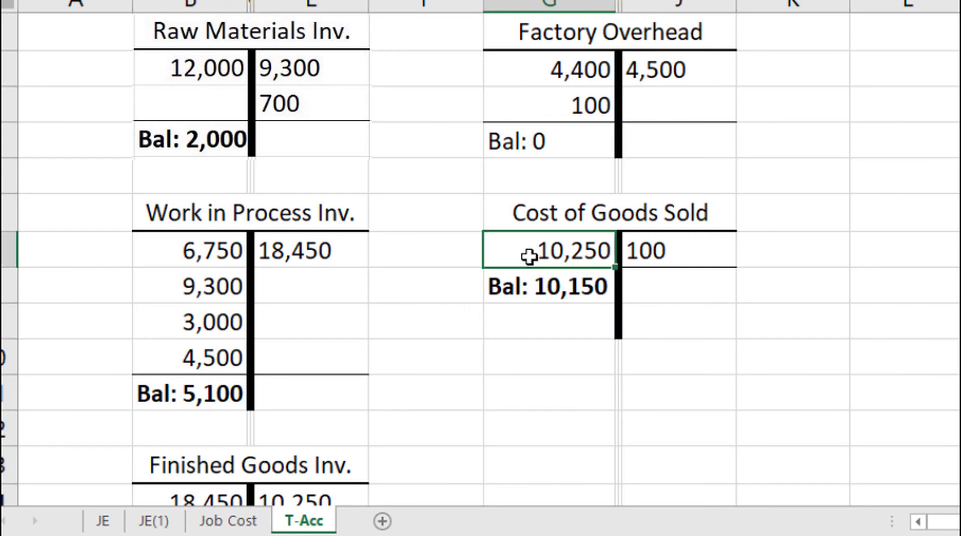
left_click(228, 521)
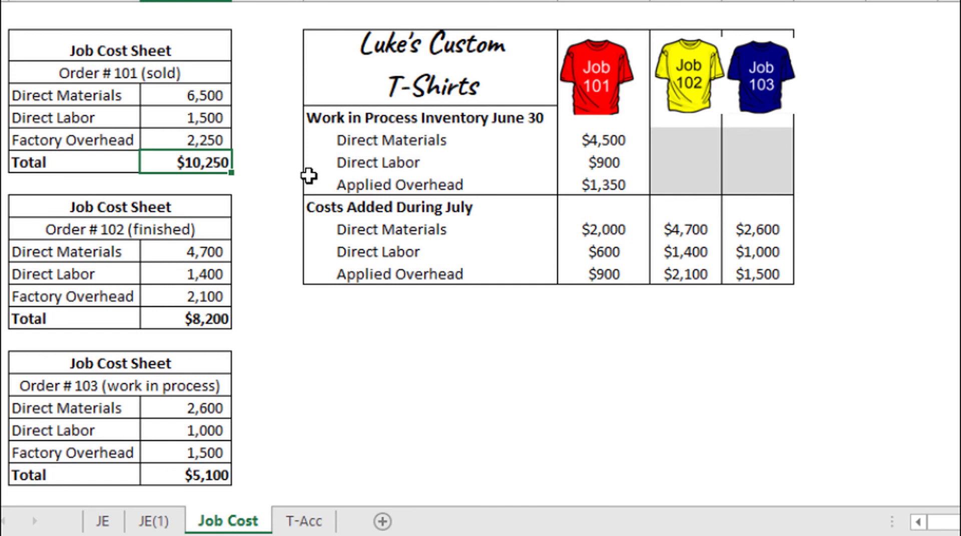
left_click(211, 319)
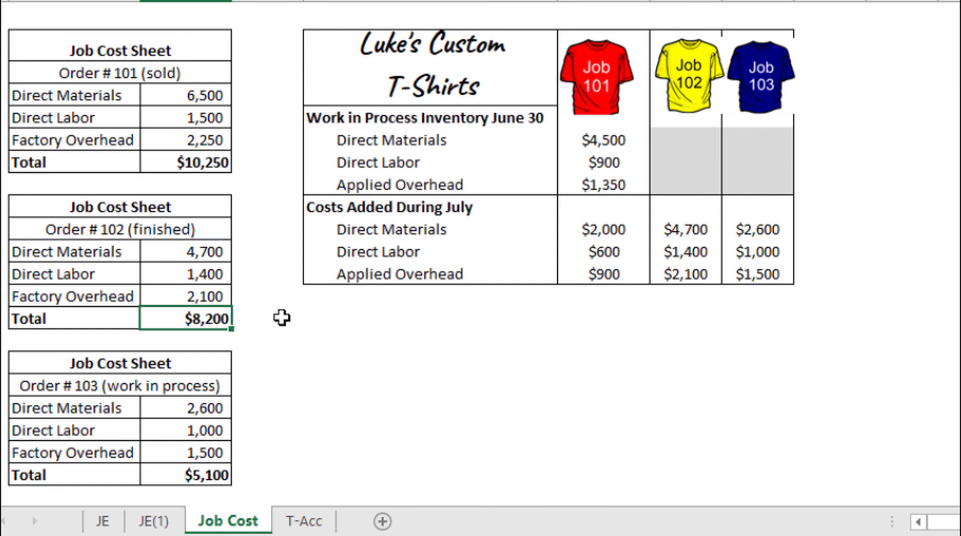
left_click(218, 171)
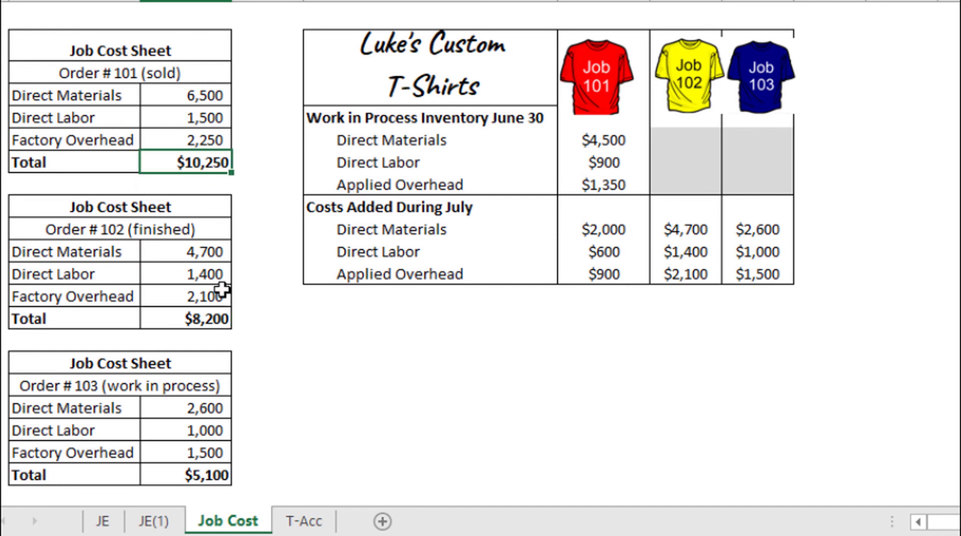